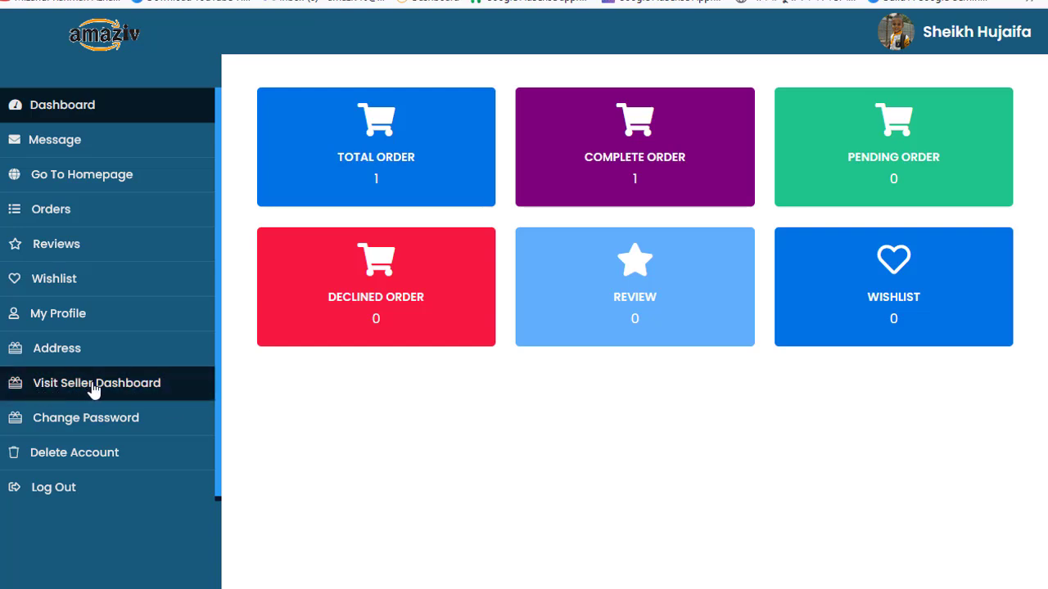
- Switch from the Amaziv user dashboard to the seller dashboard using the left sidebar
left_click(52, 392)
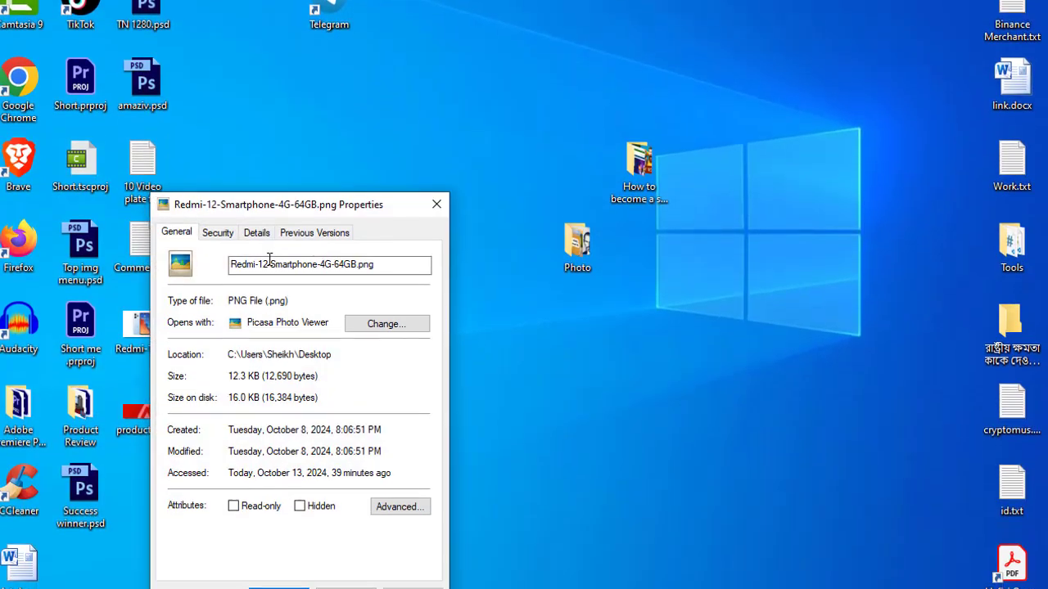
- Check the Redmi-12 image's Properties details, confirming its size is 300 x 215 pixels
left_click(256, 233)
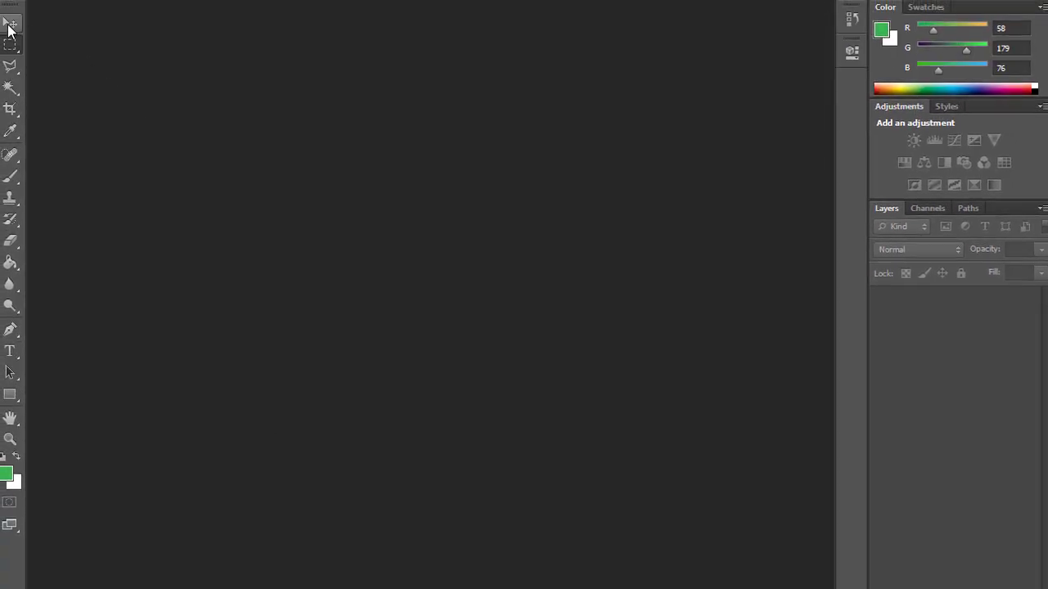
- Create a new white Photoshop document 300 pixels wide by 215 pixels high
key("ctrl+n")
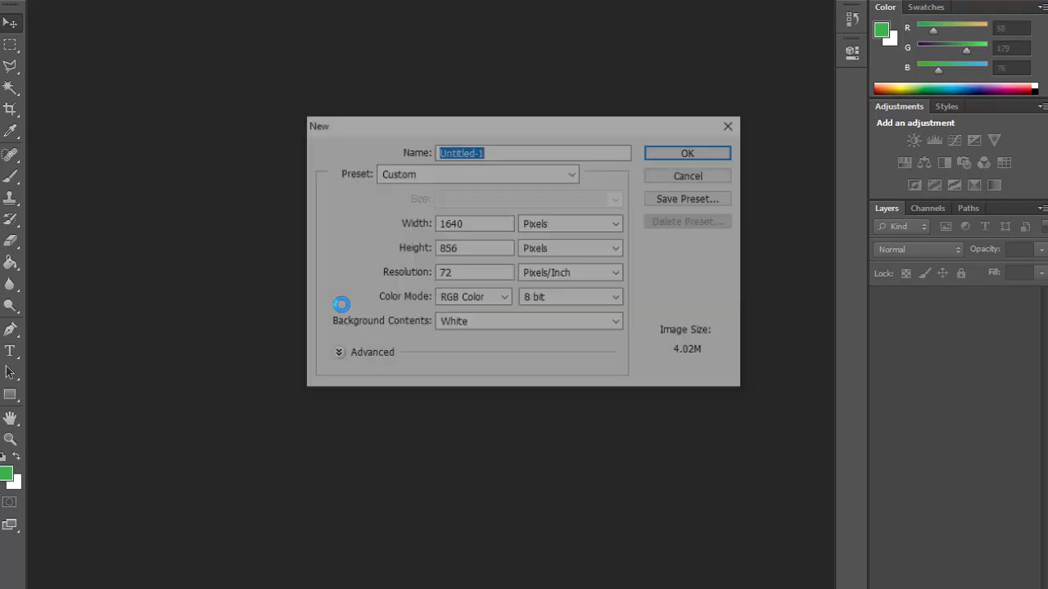
left_click_drag(503, 224, 402, 246)
type("300")
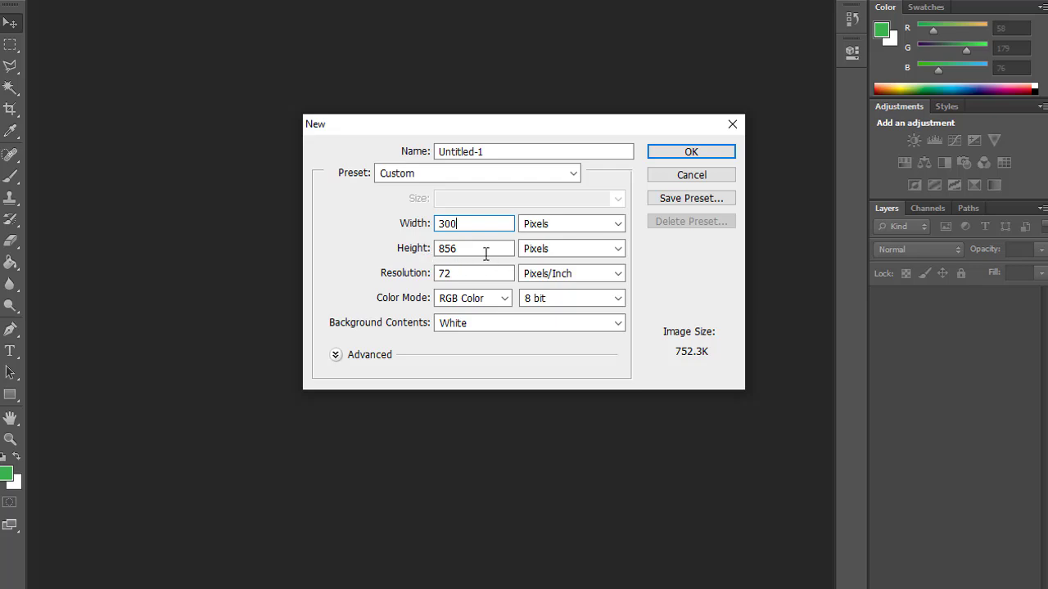
left_click_drag(485, 251, 402, 247)
type("215")
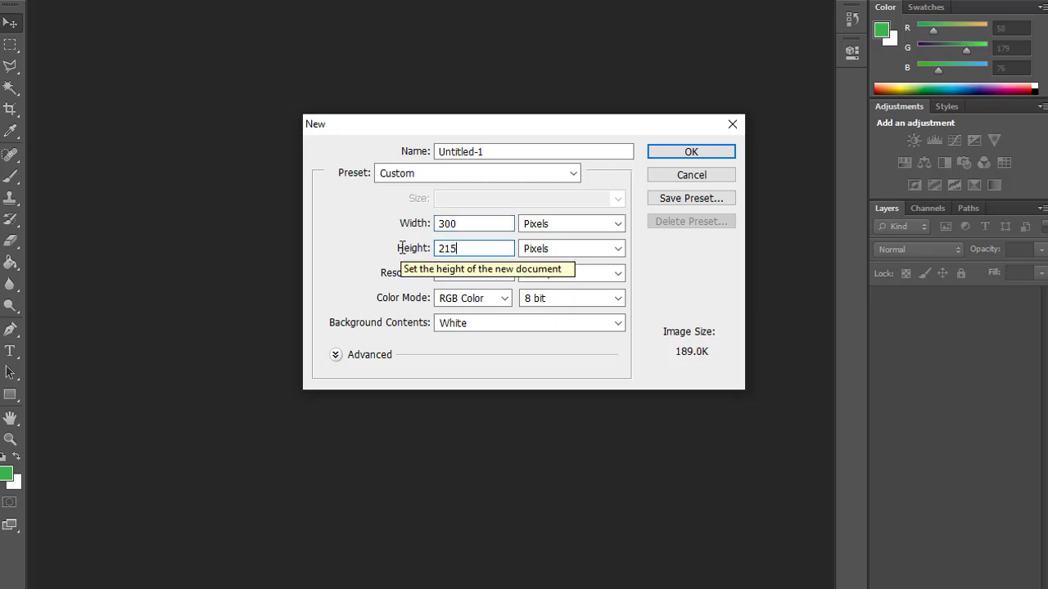
key("Return")
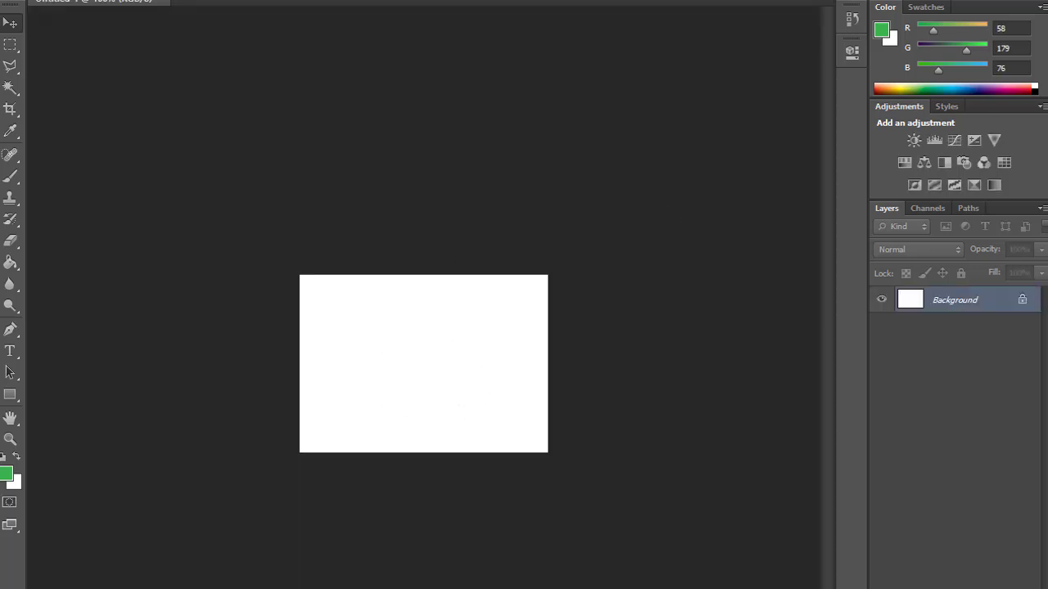
- Drag the Redmi-12 image from the desktop onto the canvas, commit it and deselect
key("super+d")
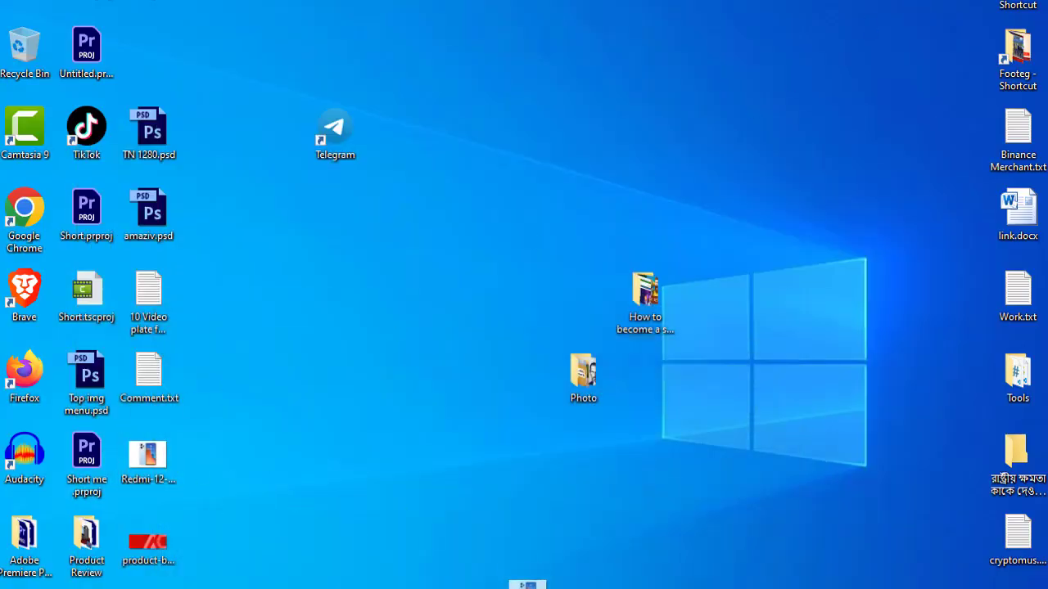
key("super+d")
left_click_drag(147, 454, 427, 393)
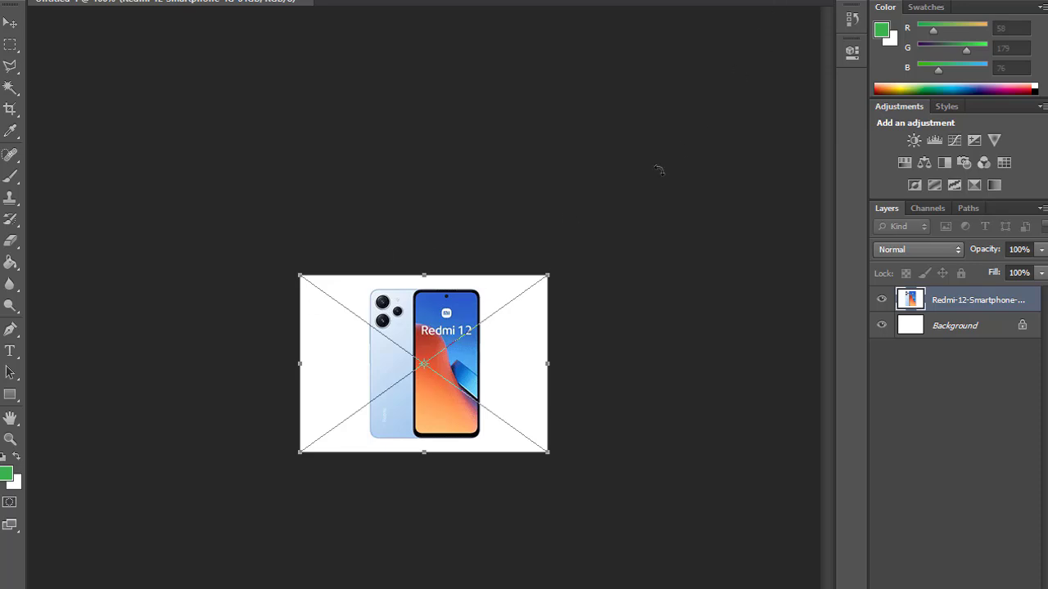
key("Return")
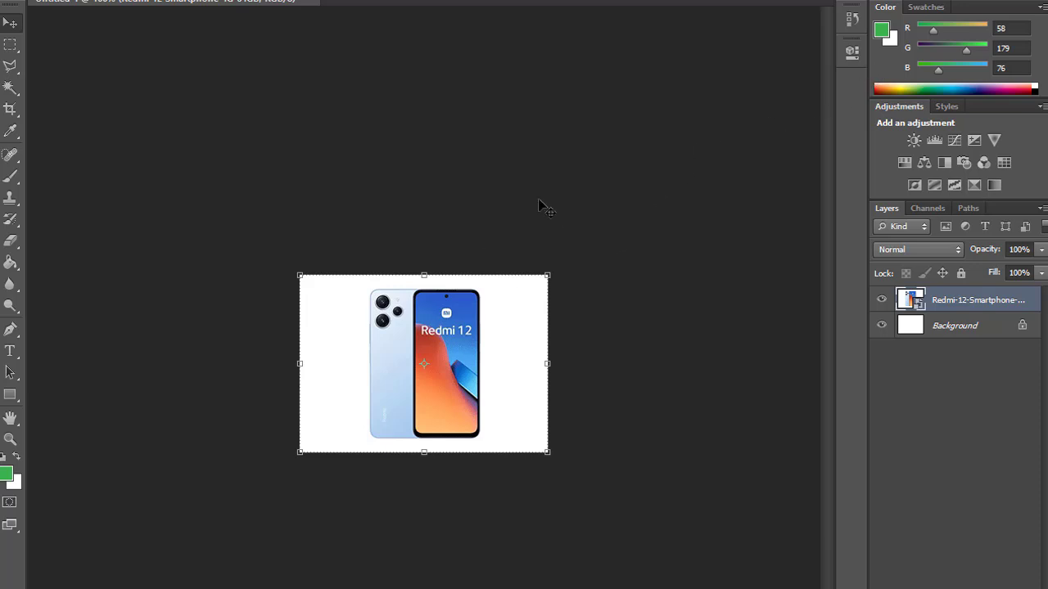
left_click(581, 216)
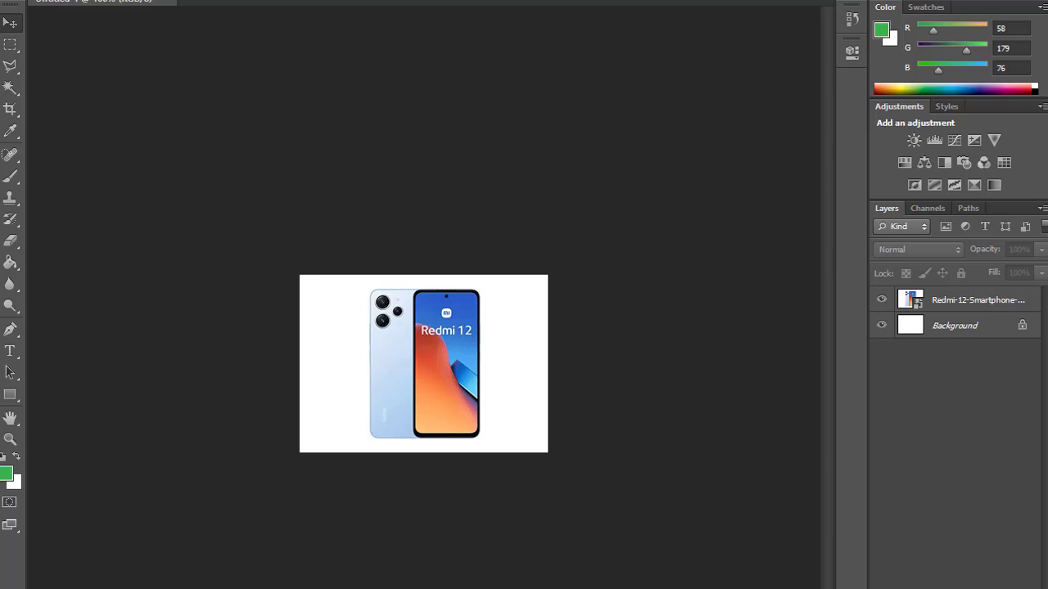
- Export the image as PNG-8 via Save for Web and select the Samsung Galaxy M14 title in Word
key("ctrl+alt+shift+s")
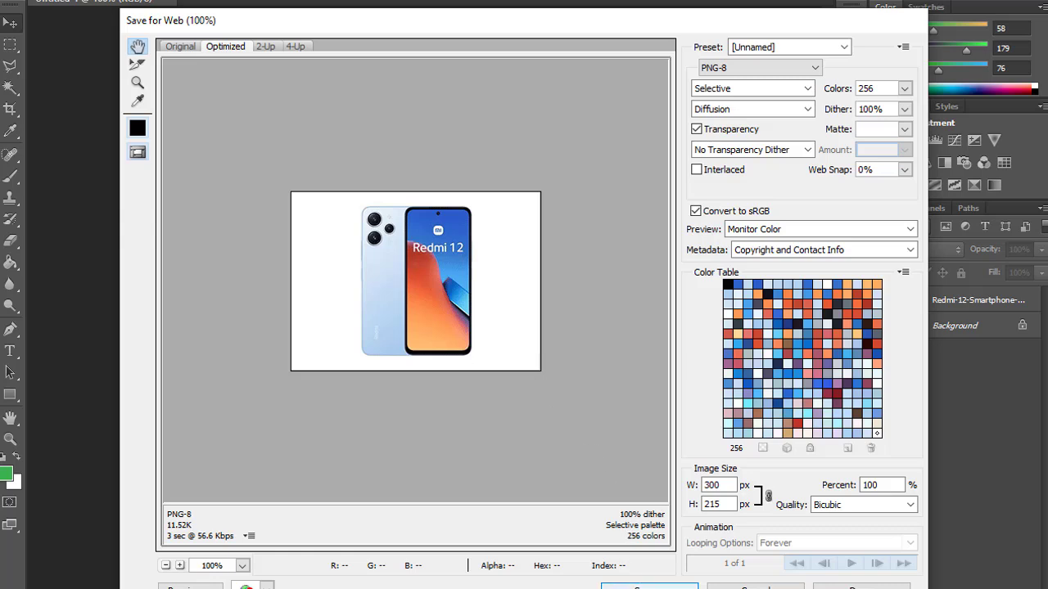
left_click(649, 587)
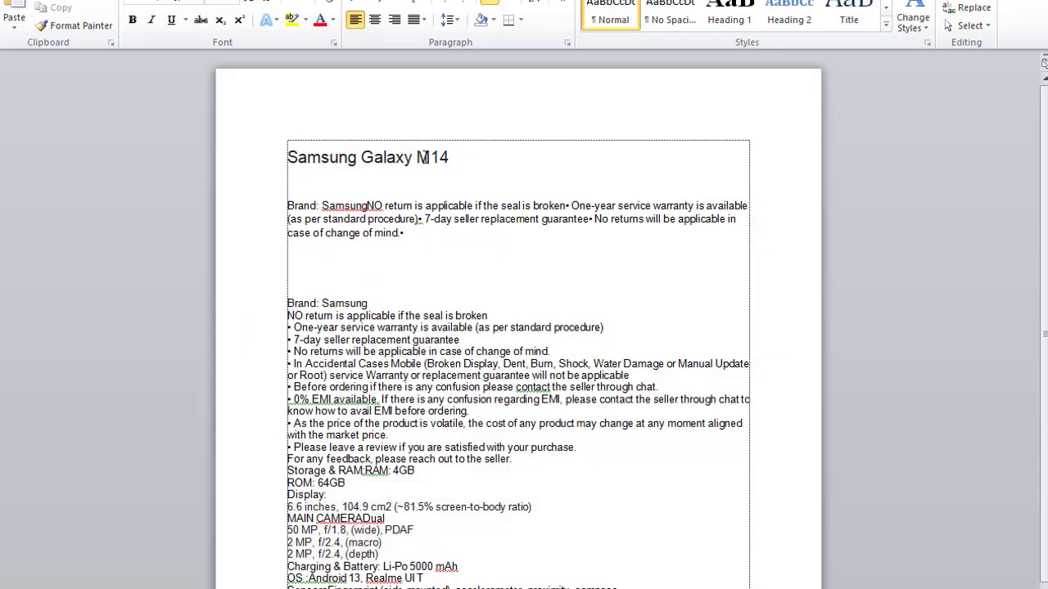
triple_click(423, 158)
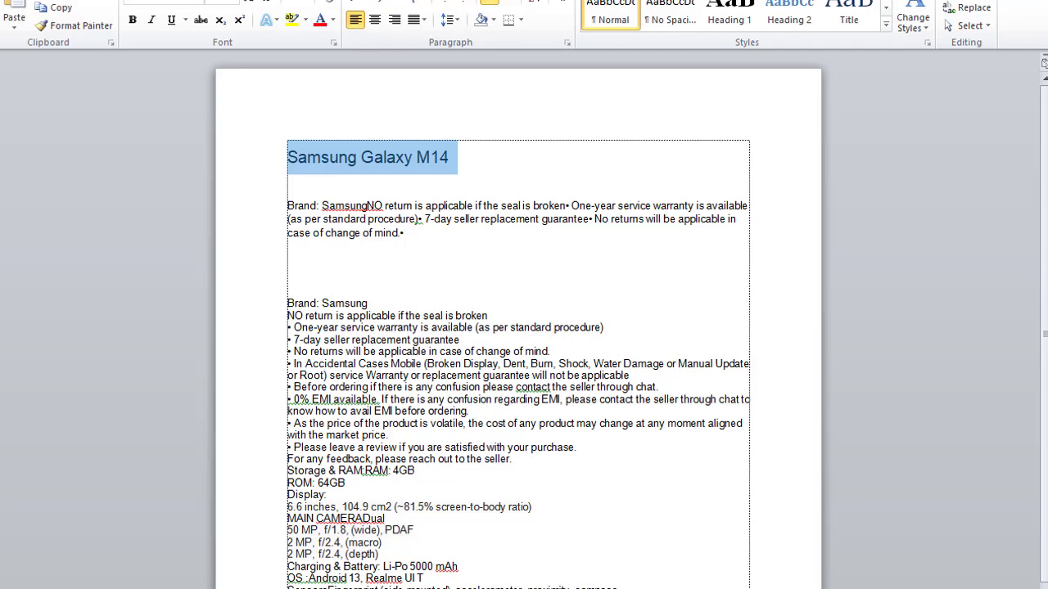
- Save the web-optimised image to the Desktop under the name Samsung Galaxy M14
key("ctrl+c")
key("alt+Tab")
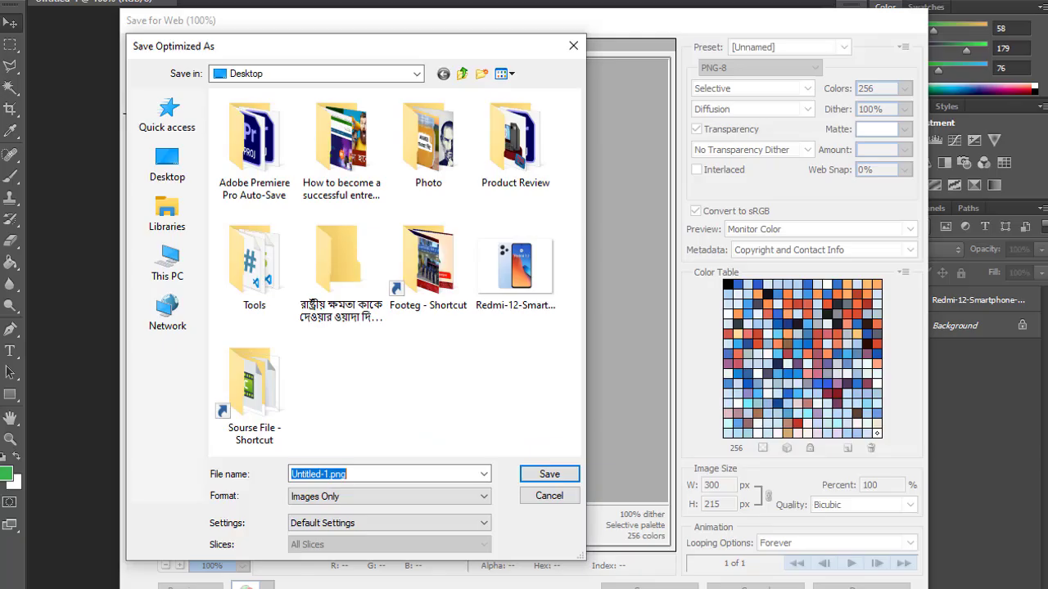
key("ctrl+v")
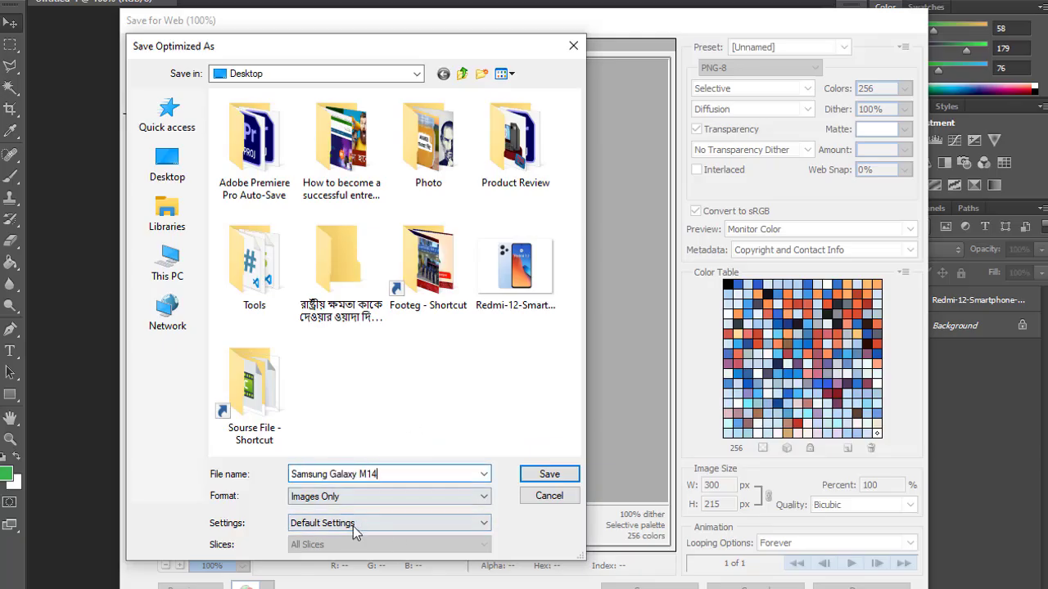
left_click(167, 167)
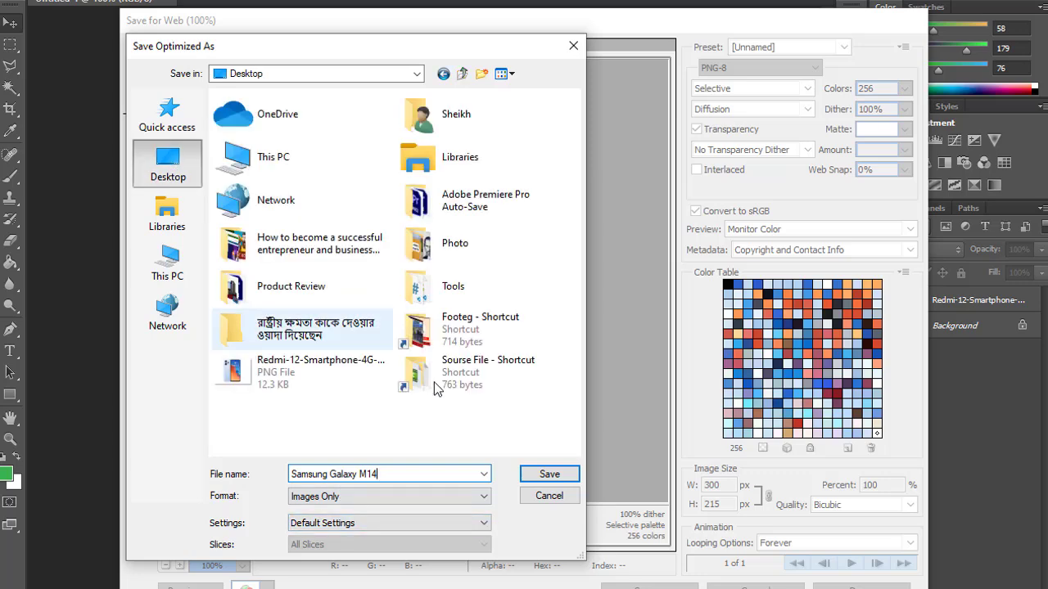
left_click(546, 475)
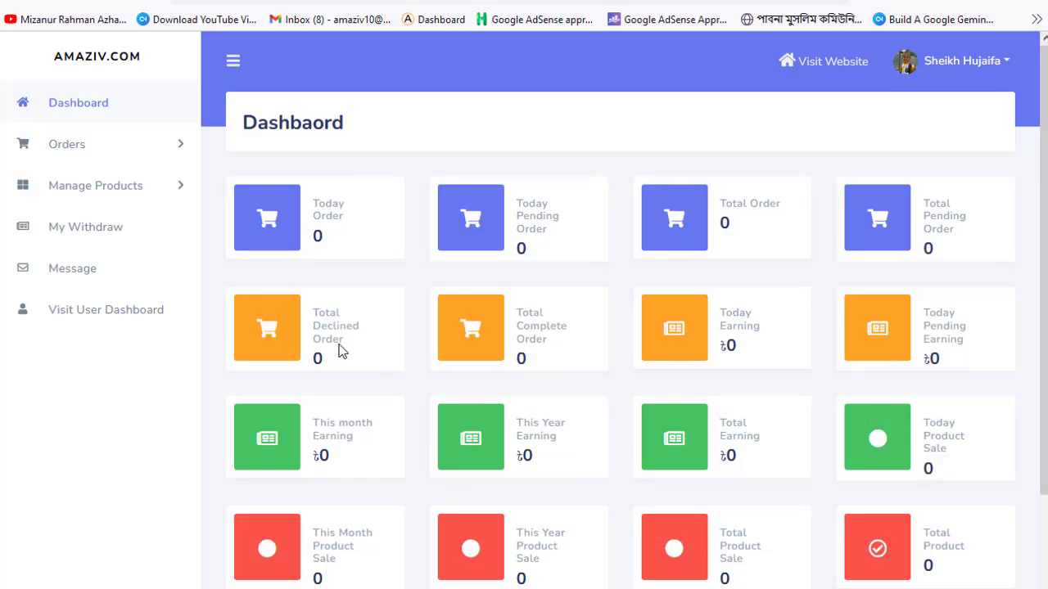
- Start a new product under Manage Products and attach Samsung-Galaxy-M14.png as its thumbnail
left_click(79, 188)
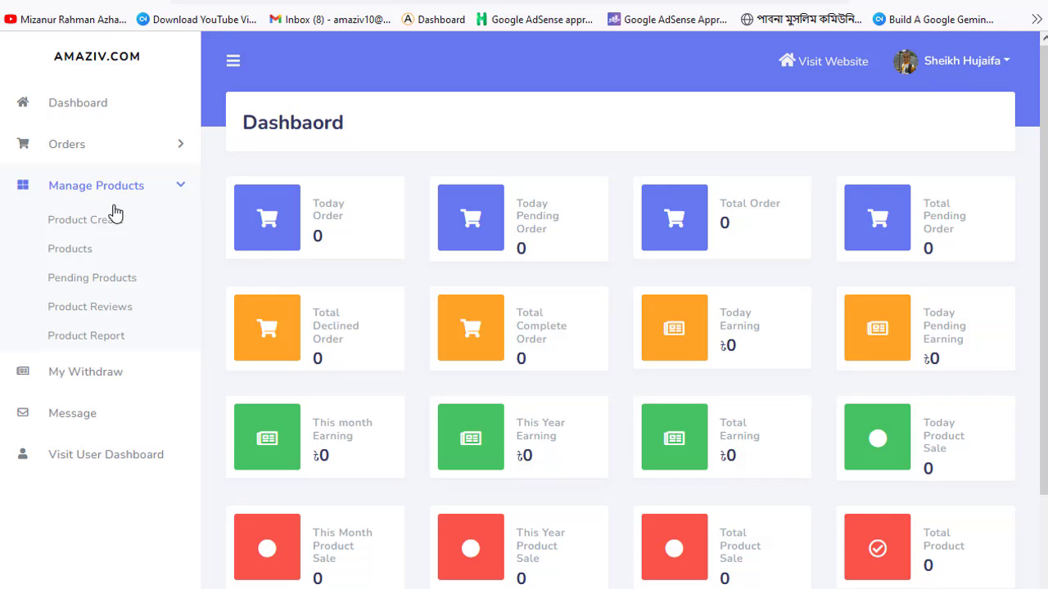
left_click(71, 252)
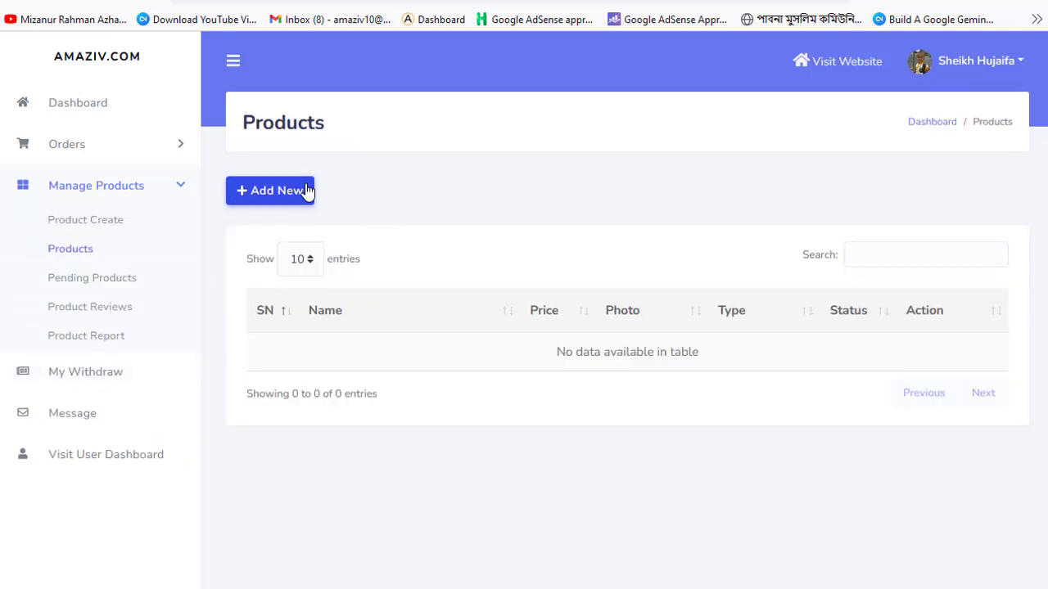
left_click(278, 197)
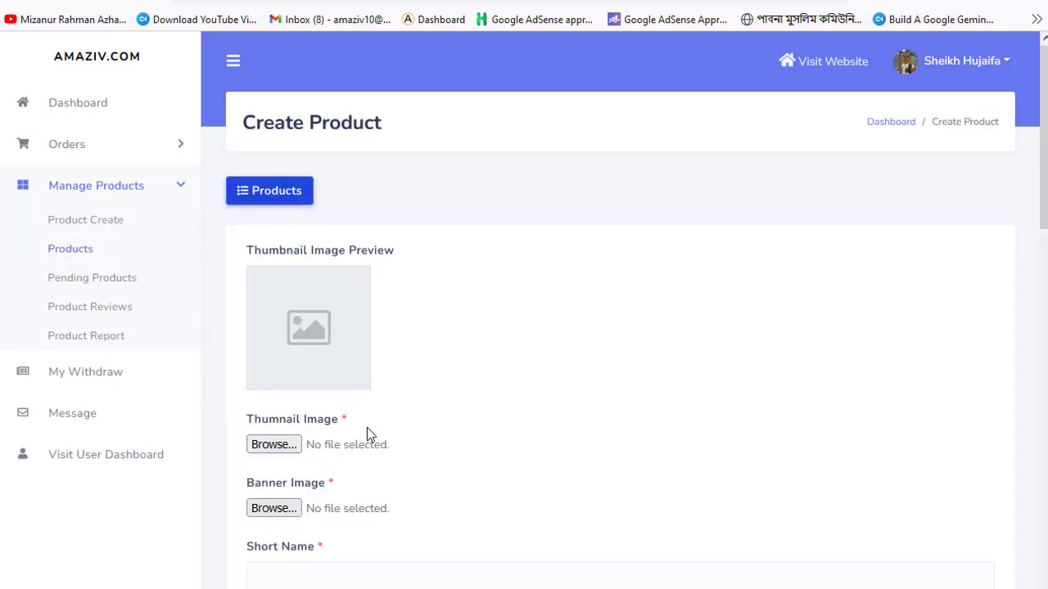
left_click(262, 447)
left_click(58, 74)
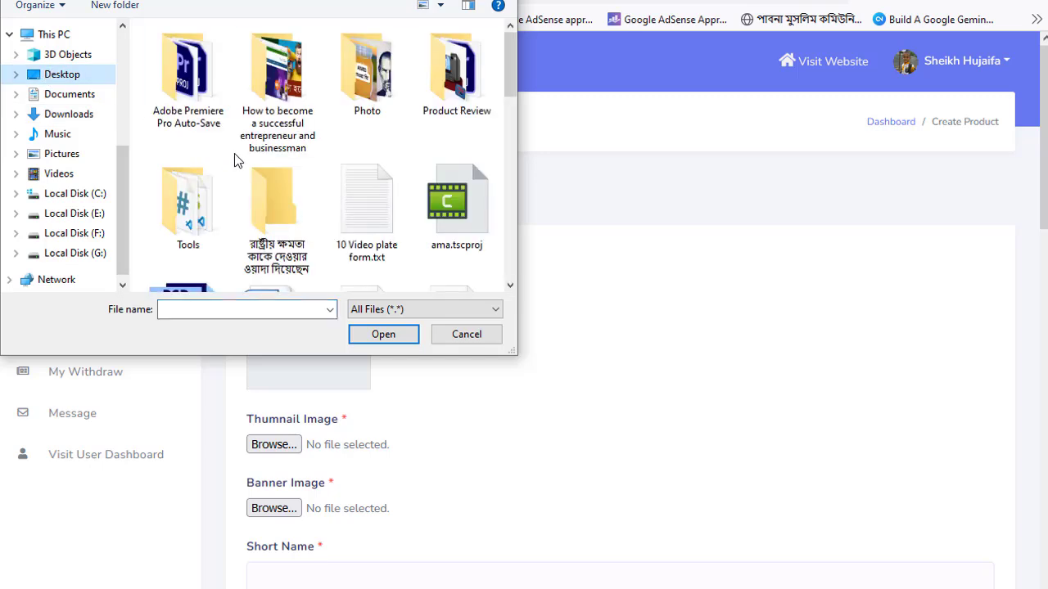
left_click_drag(513, 70, 506, 168)
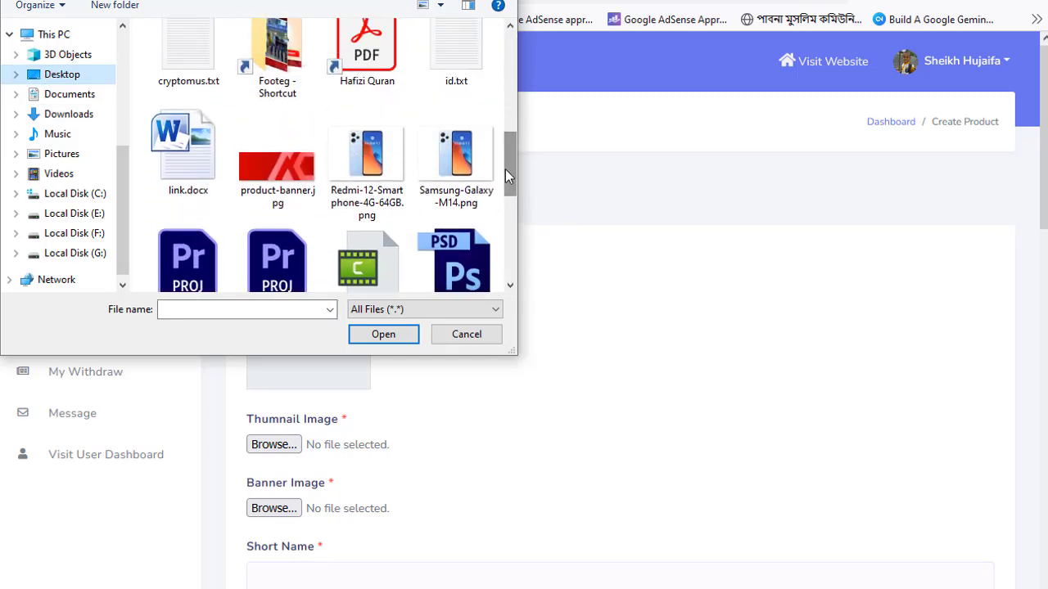
left_click(456, 164)
double_click(453, 161)
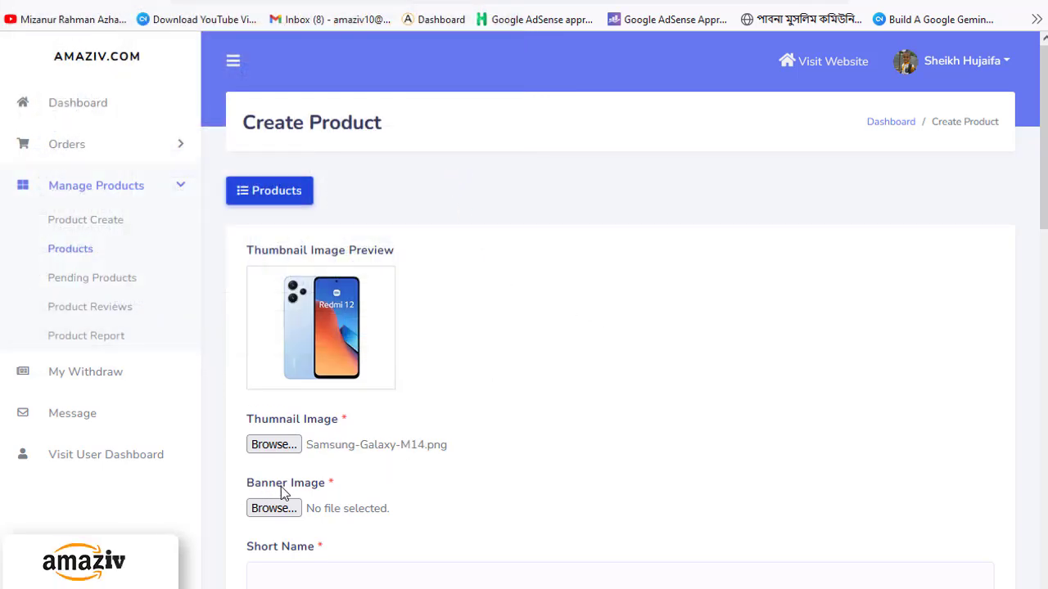
- Attach product-banner.jpg as the product's banner image
left_click(274, 508)
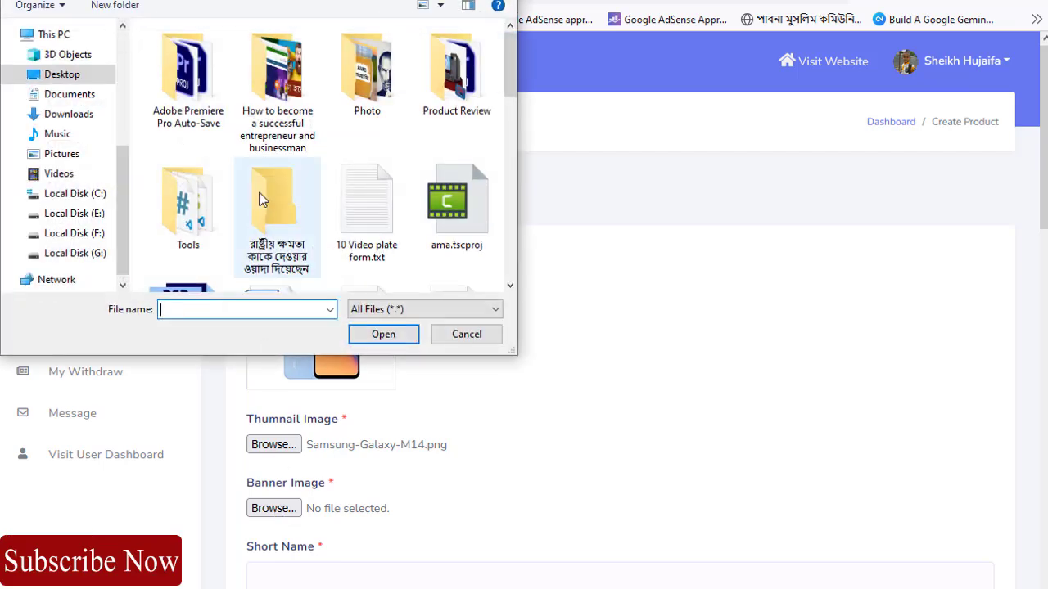
scroll(328, 168, "down", 5)
double_click(277, 233)
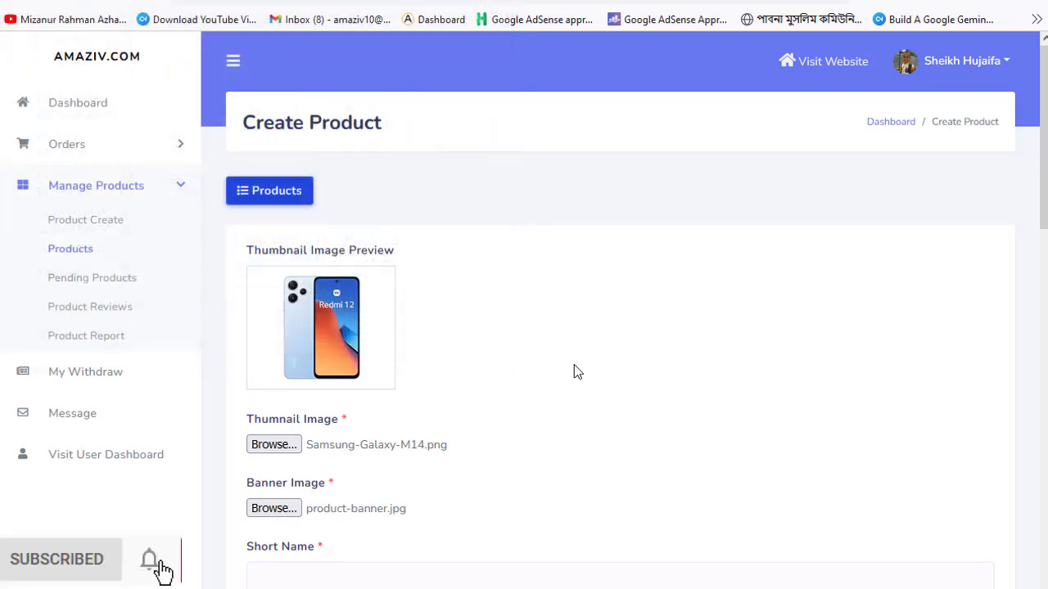
scroll(577, 373, "down", 4)
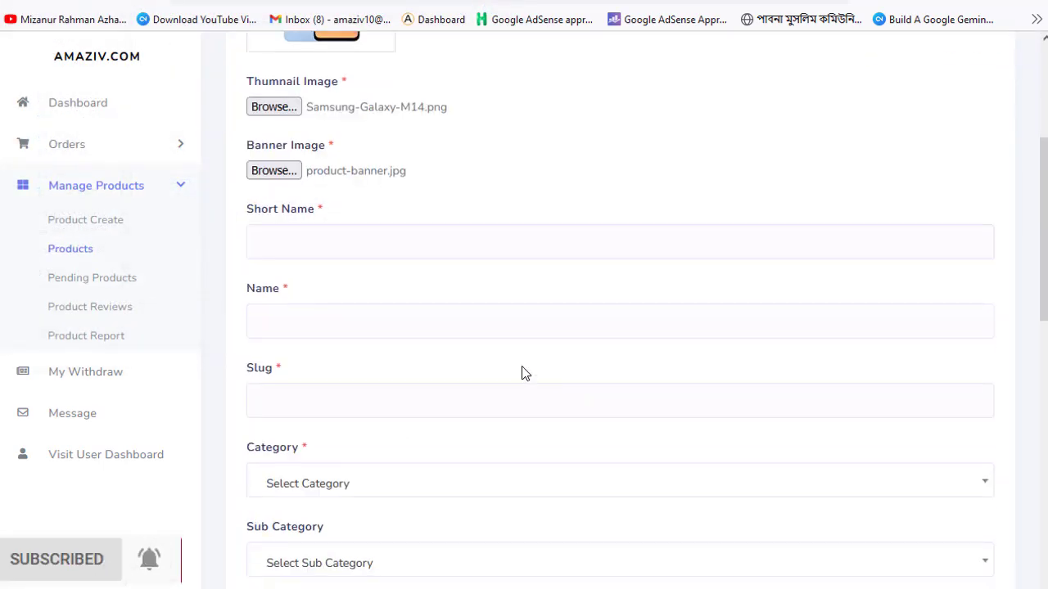
- Paste Samsung Galaxy M14 into Short Name and Name, letting the slug fill as samsung-galaxy-m14
left_click(321, 240)
key("ctrl+v")
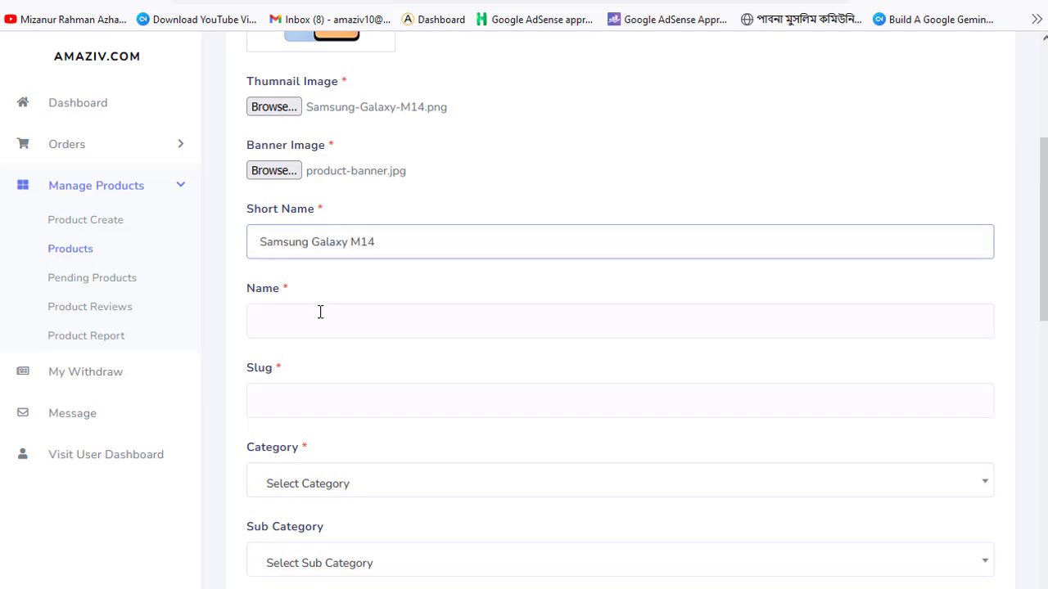
left_click(321, 318)
key("ctrl+v")
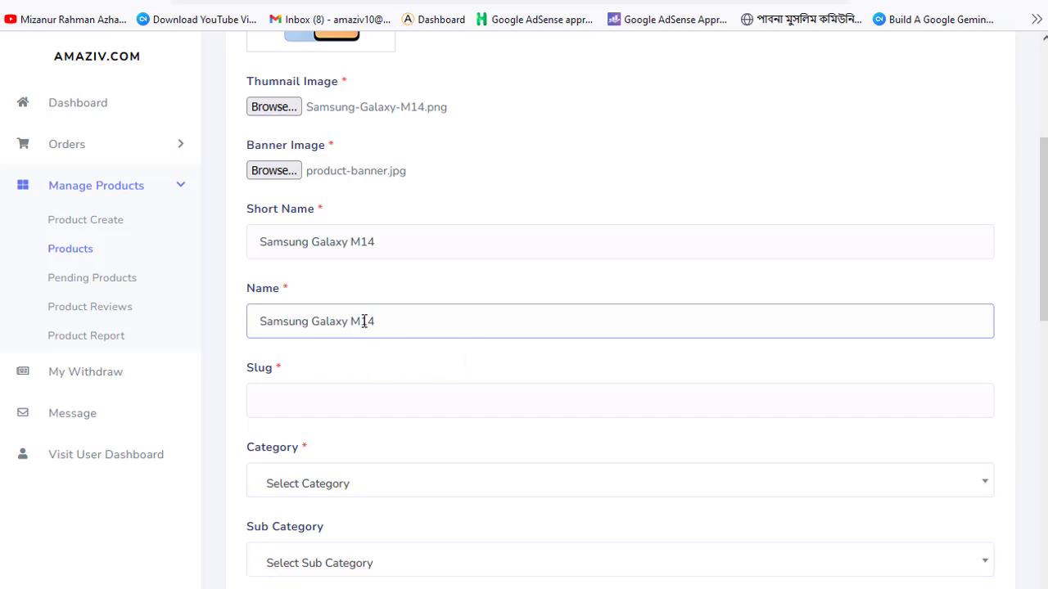
left_click(549, 179)
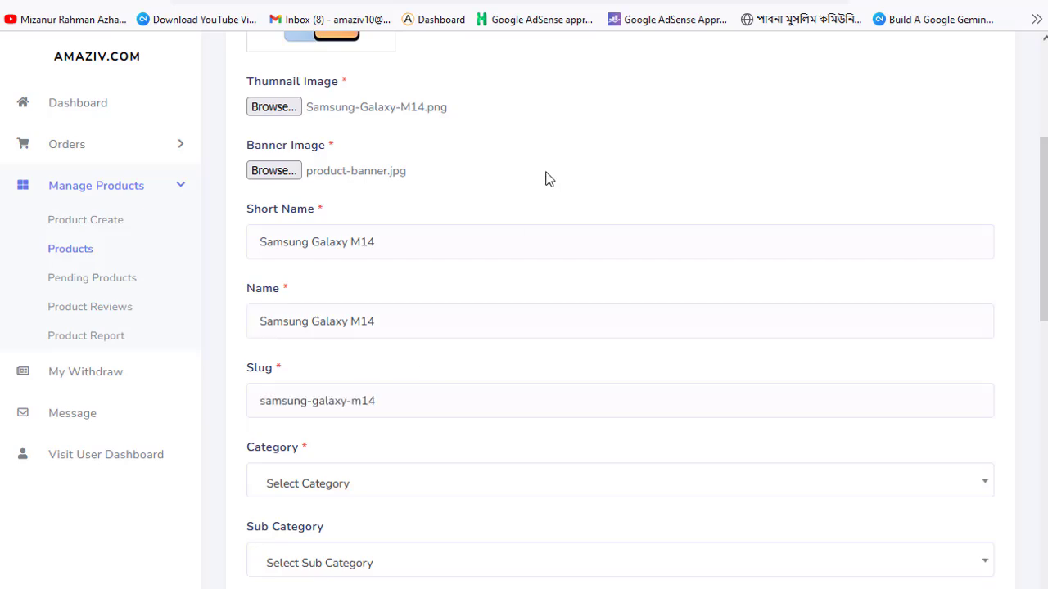
left_click(465, 334)
- Set the product category to Mobile and the brand to Other
scroll(403, 464, "down", 3)
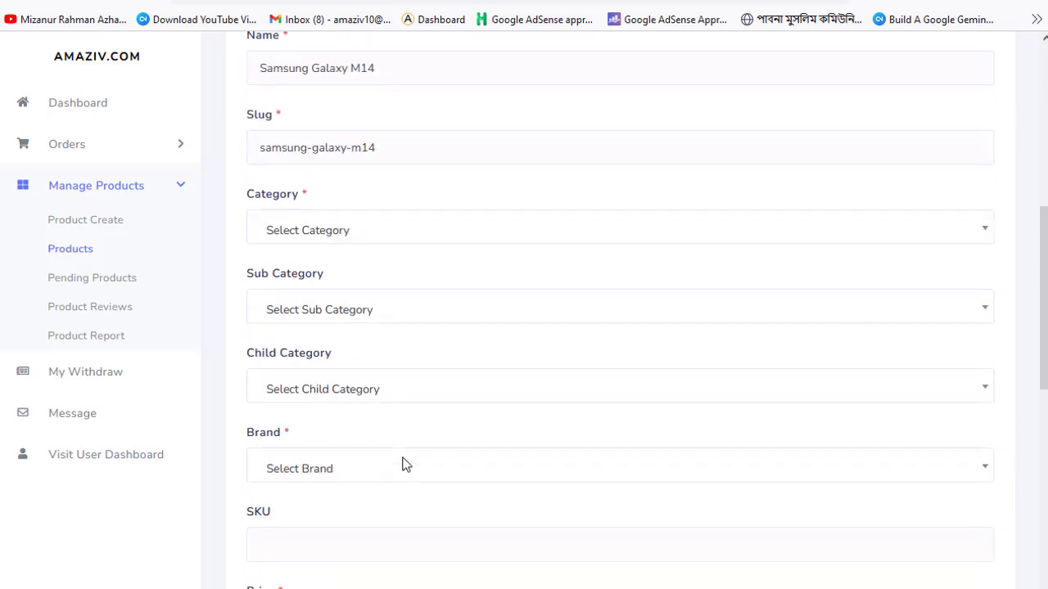
scroll(403, 464, "up", 1)
scroll(404, 466, "up", 1)
left_click(398, 318)
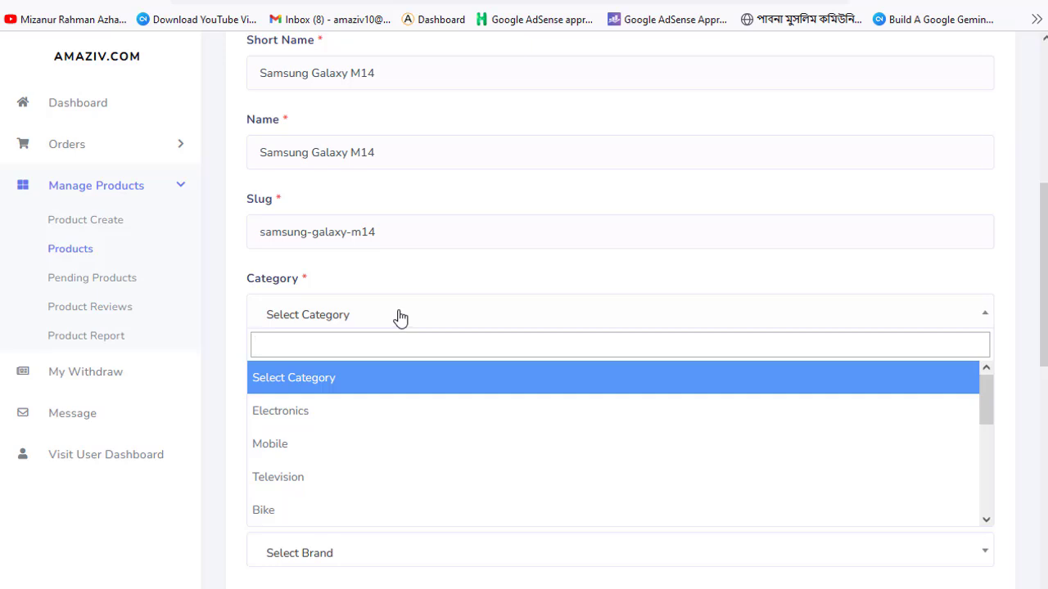
left_click(275, 450)
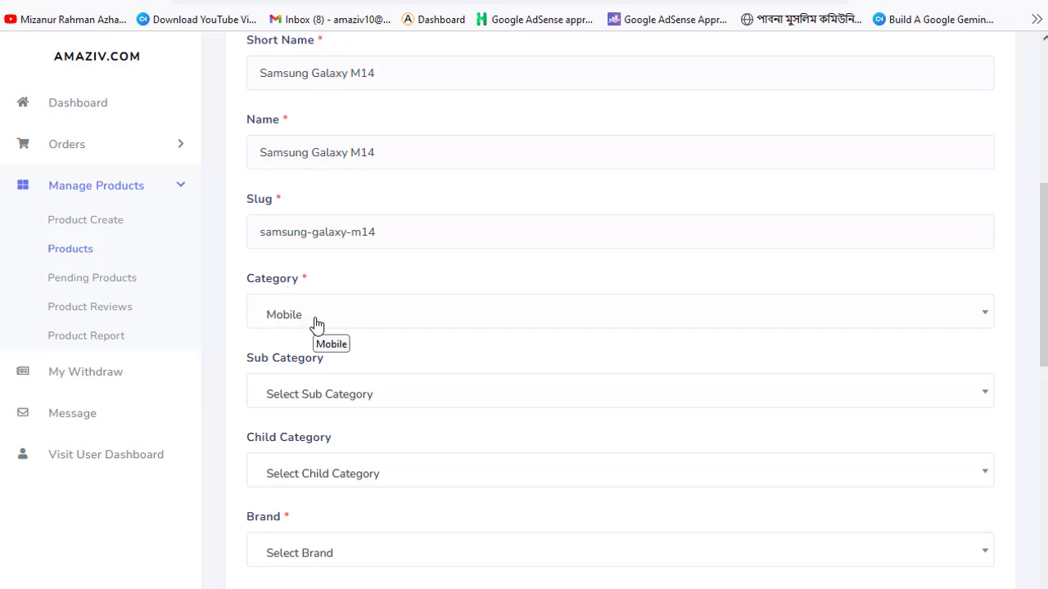
scroll(352, 389, "up", 3)
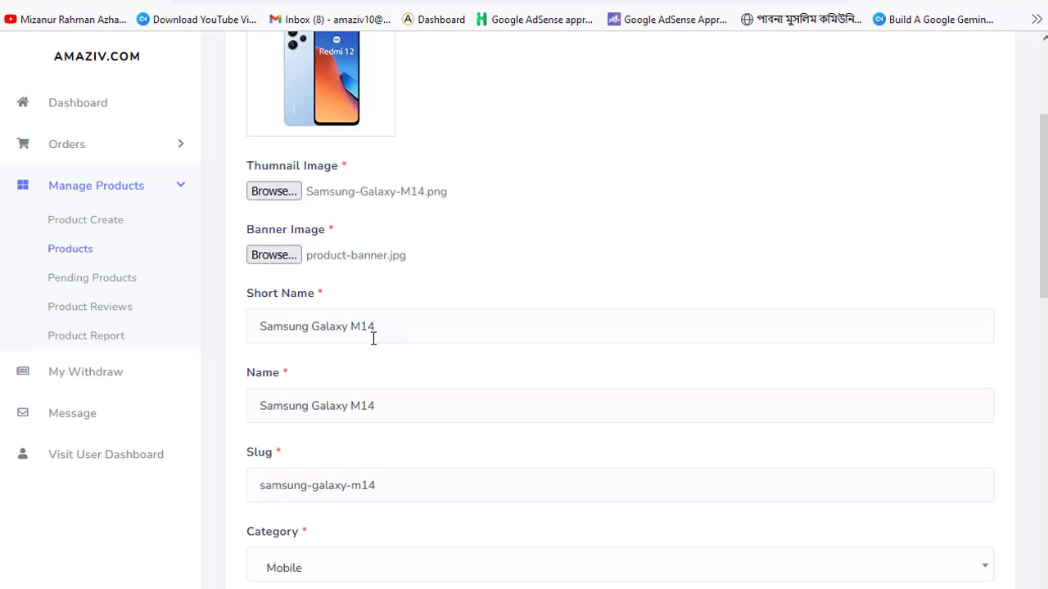
scroll(358, 435, "down", 2)
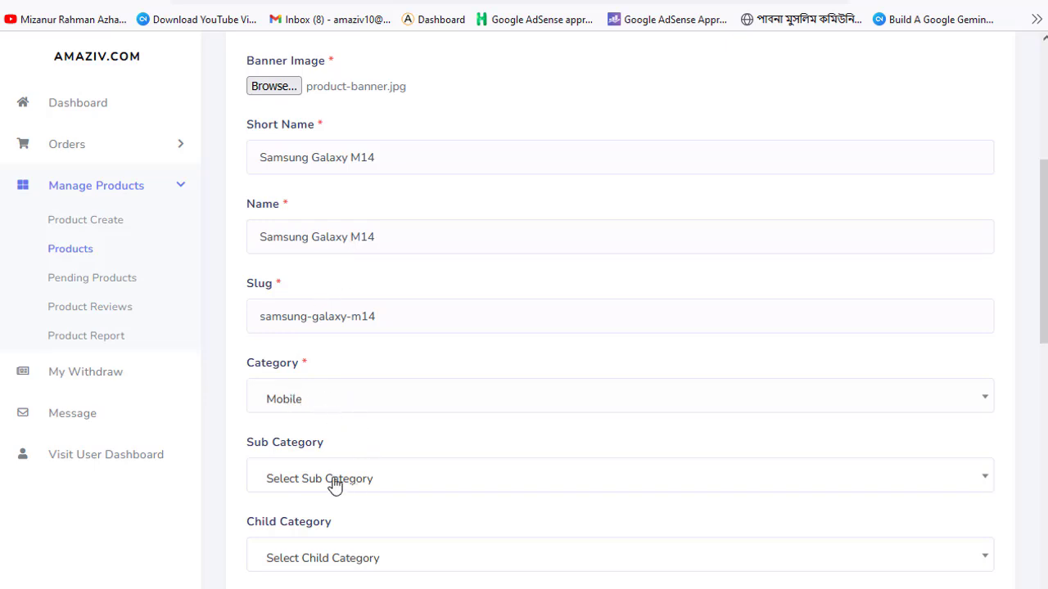
scroll(319, 528, "down", 2)
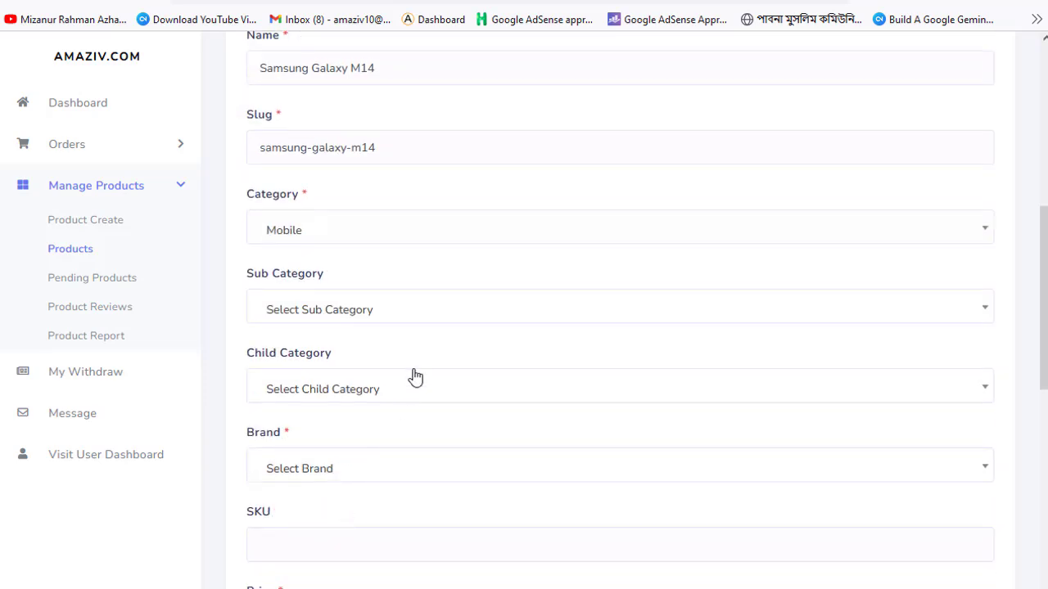
scroll(369, 444, "down", 3)
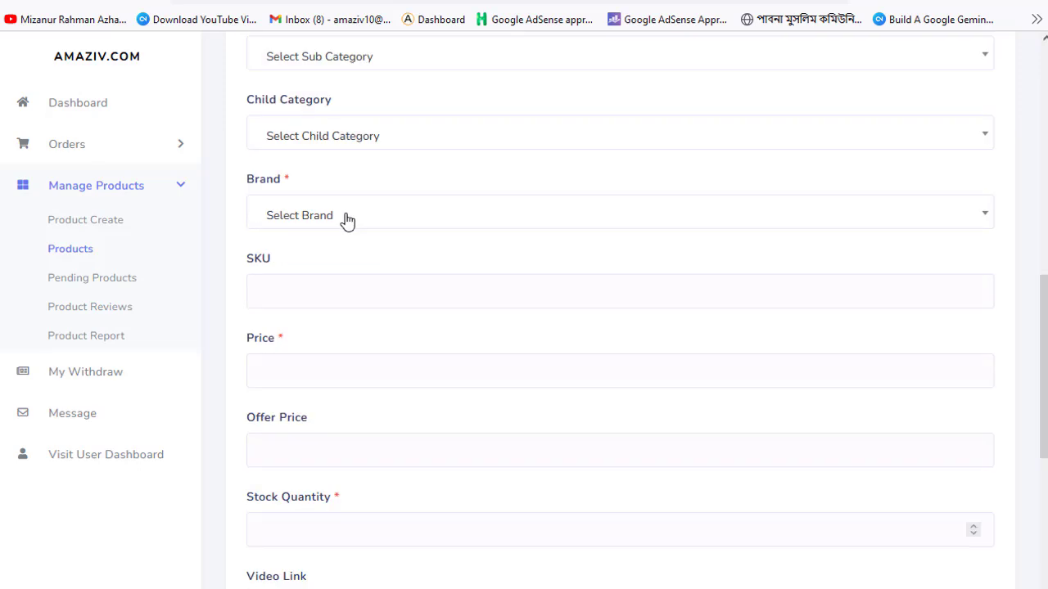
left_click(340, 220)
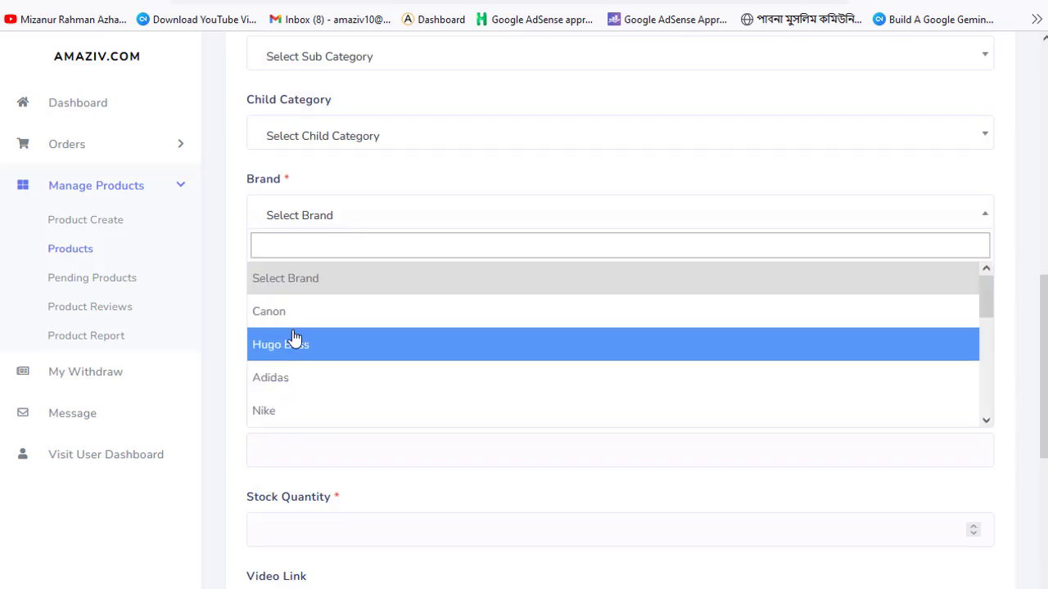
scroll(291, 345, "down", 2)
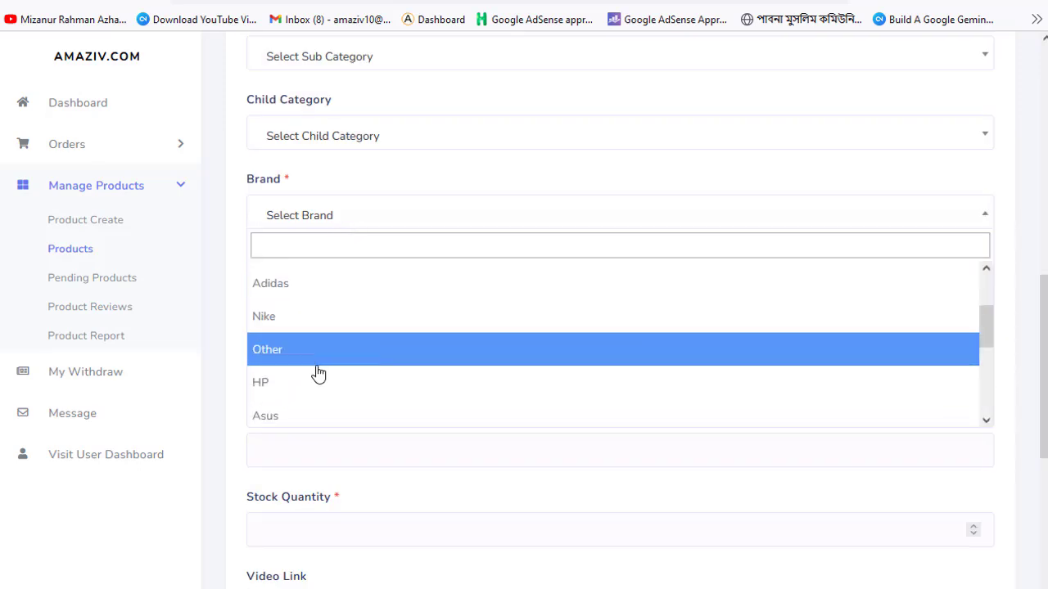
left_click(279, 354)
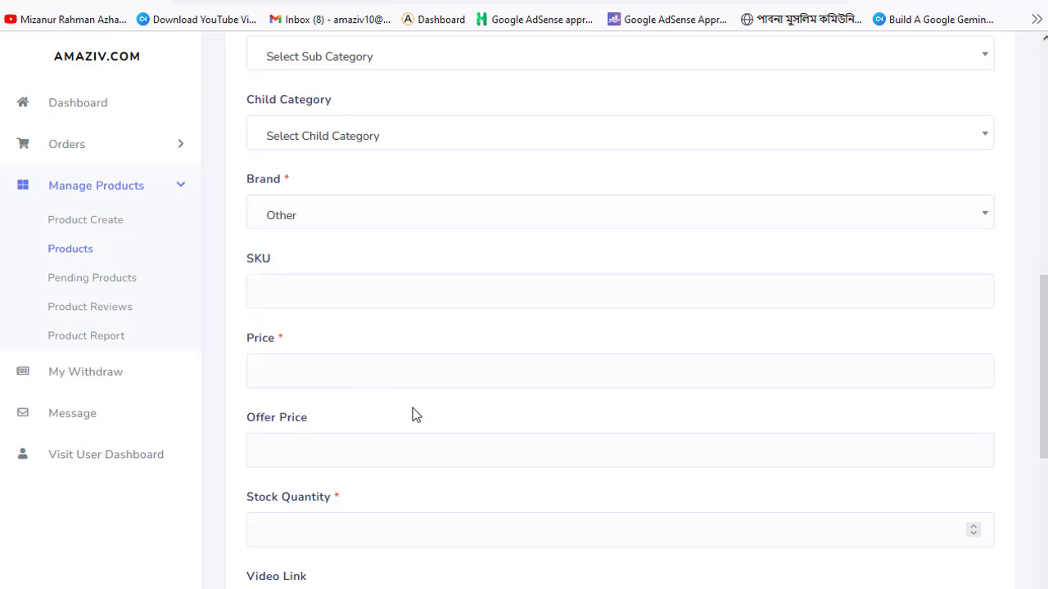
- Enter price 15000, offer price 14500 and stock quantity 50
left_click(311, 367)
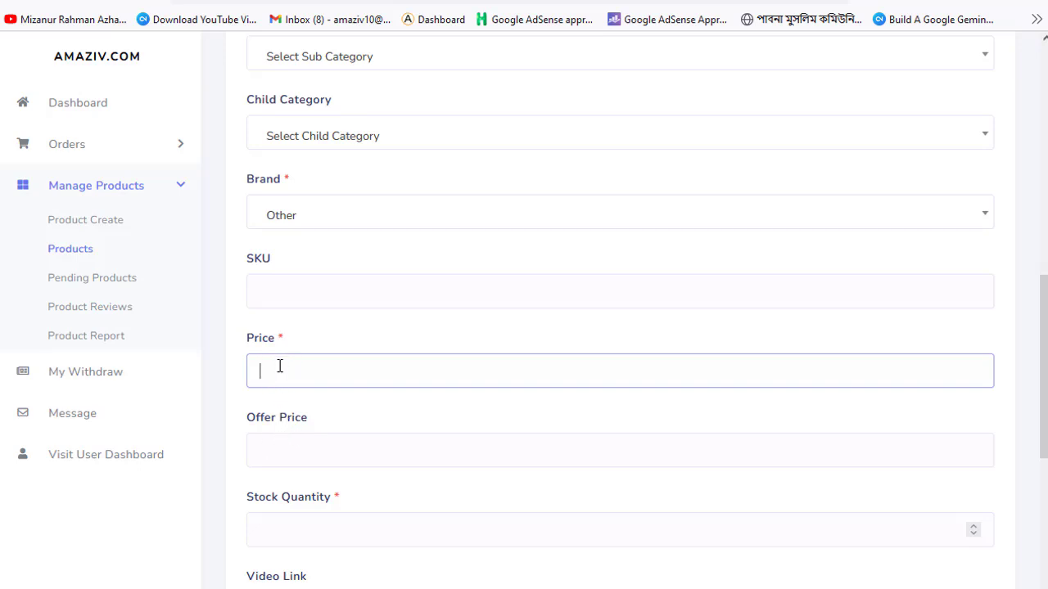
type("15000")
left_click(277, 447)
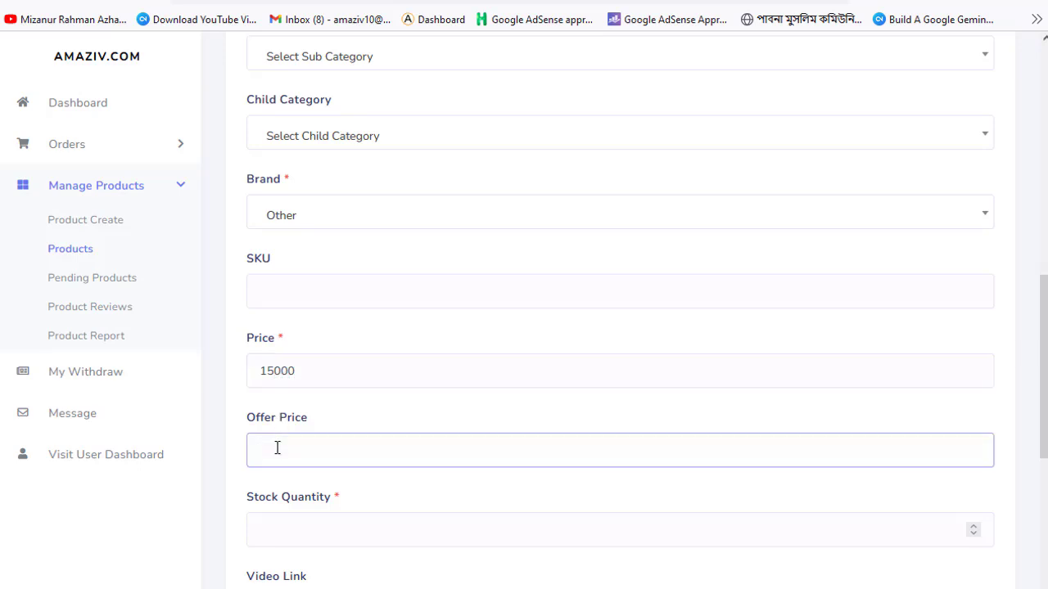
type("14500")
left_click(310, 375)
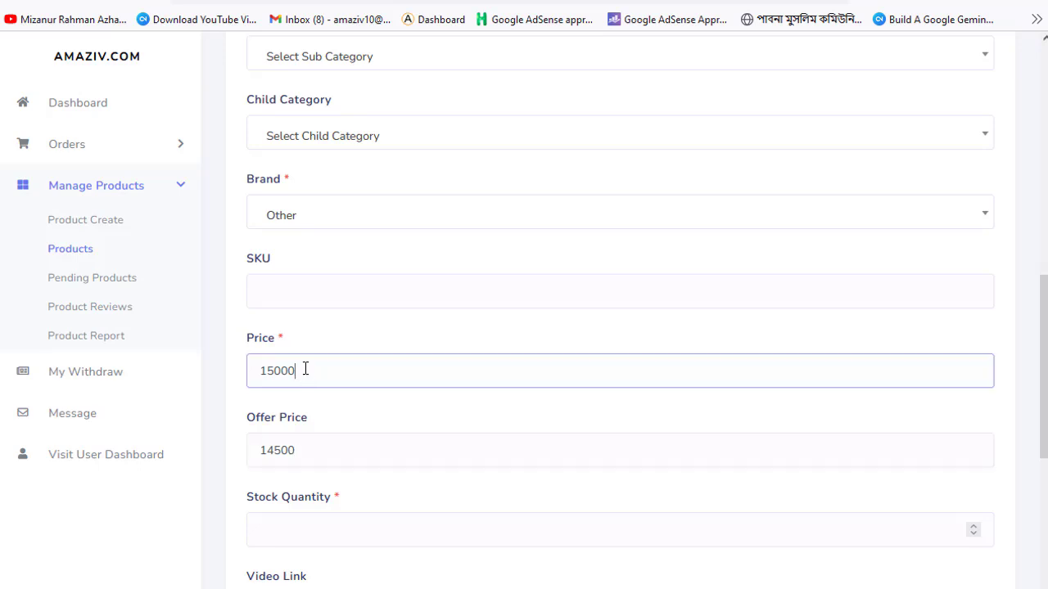
left_click(309, 453)
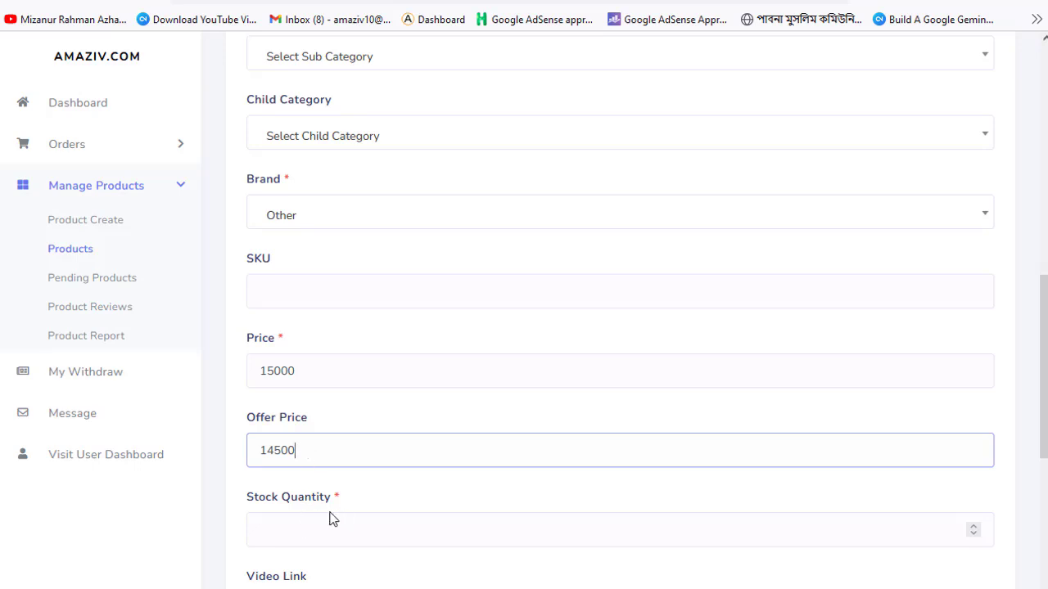
left_click(298, 533)
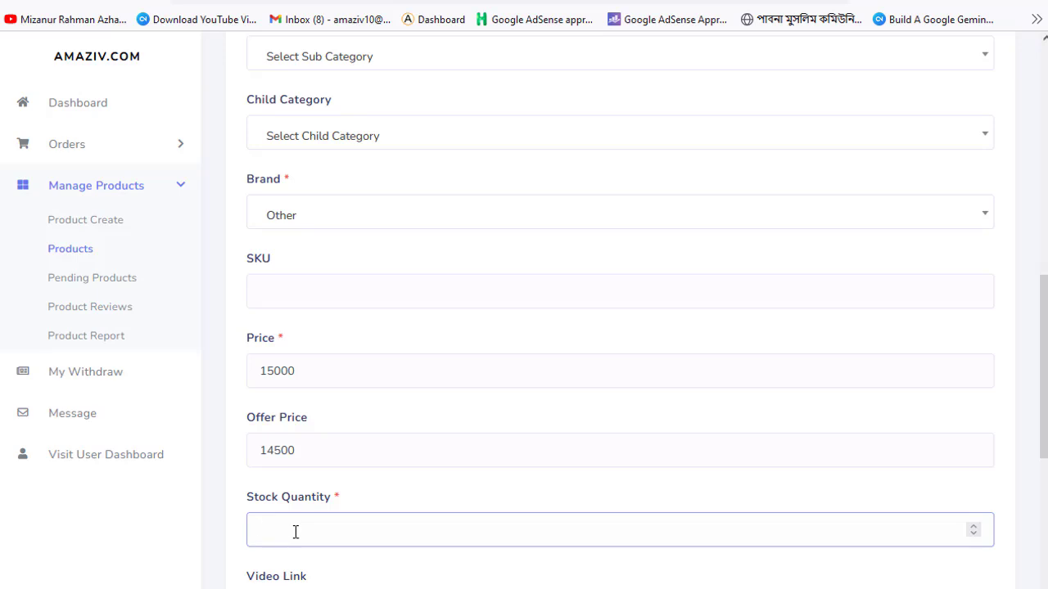
type("50")
scroll(438, 540, "down", 2)
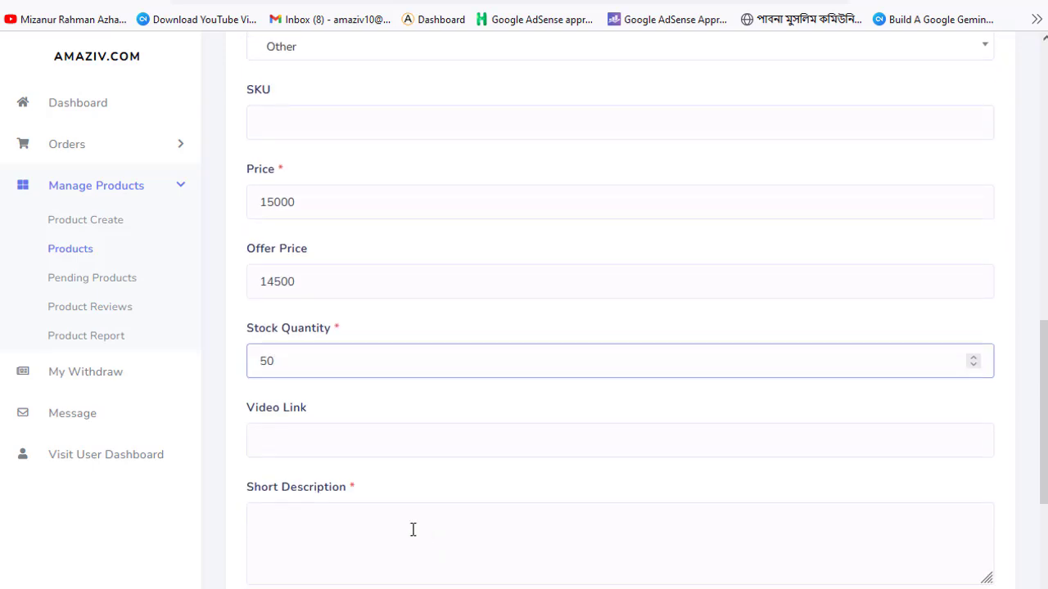
left_click(286, 438)
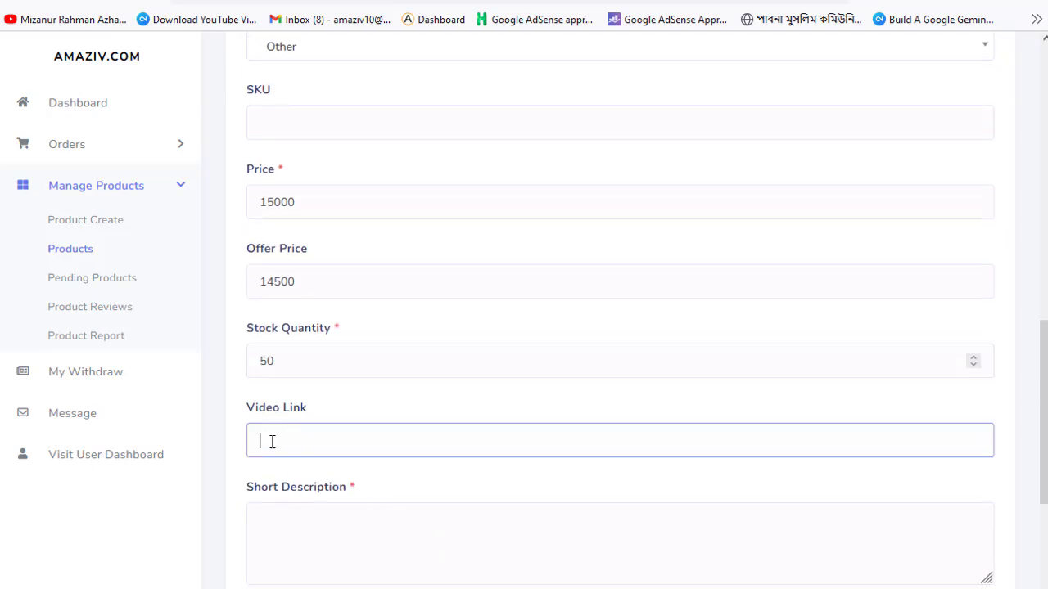
scroll(390, 475, "up", 2)
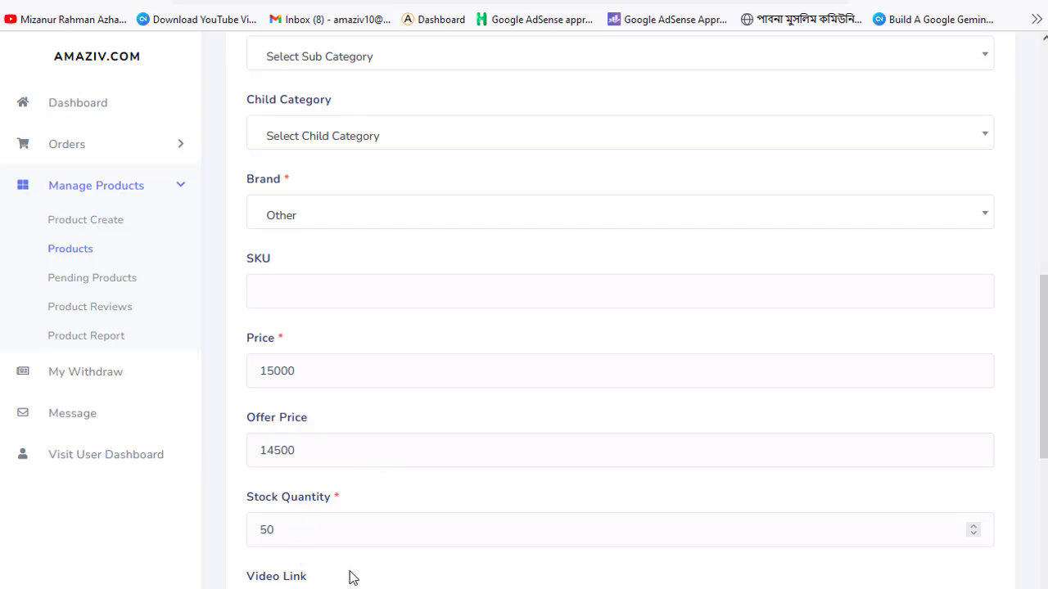
scroll(350, 573, "down", 2)
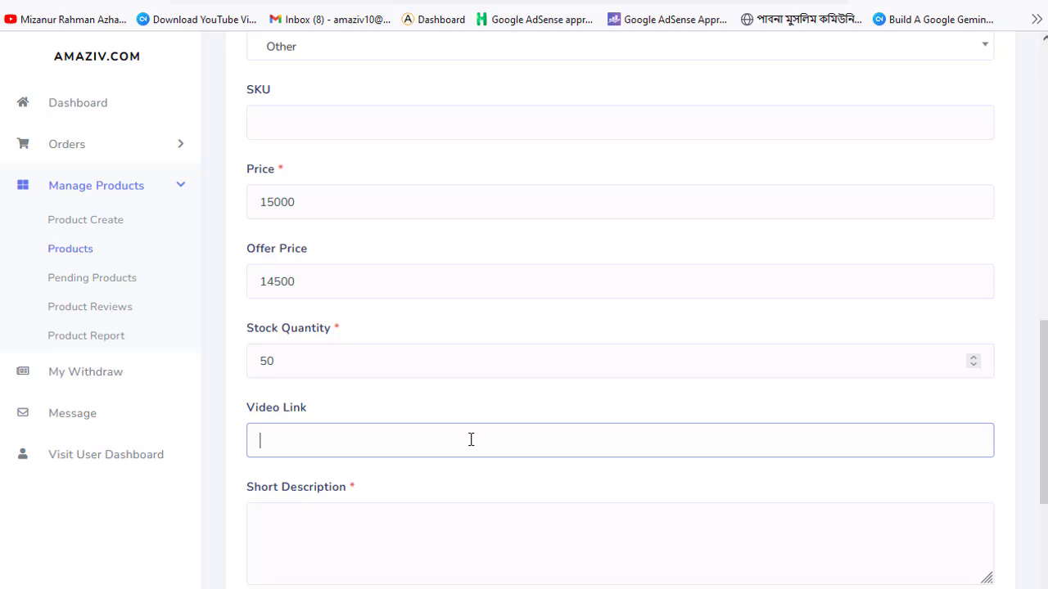
scroll(325, 453, "down", 2)
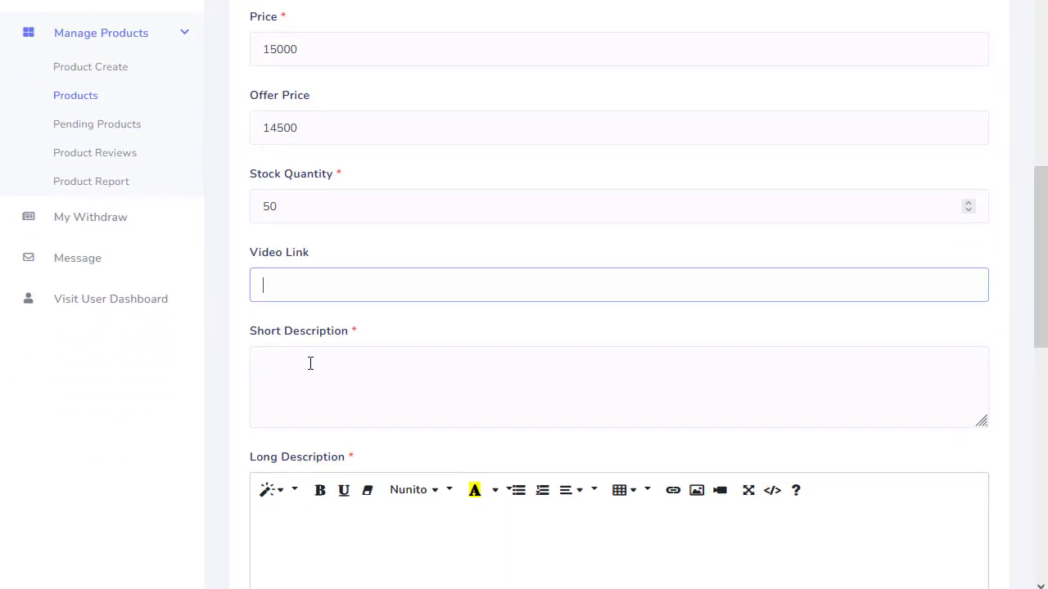
- Paste the Brand: Samsung warranty paragraph from Word into the Short Description
left_click(310, 364)
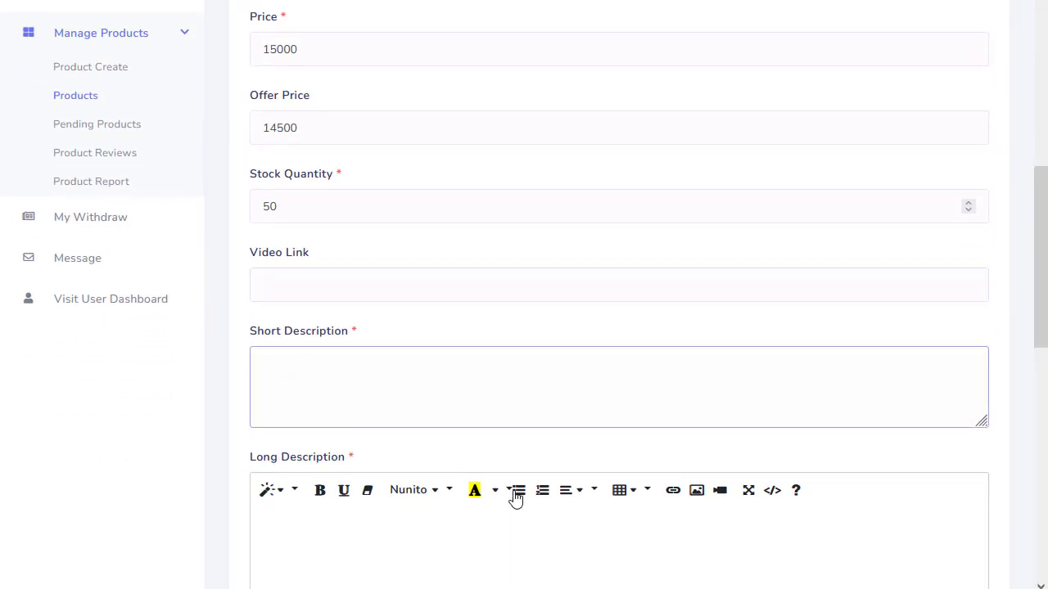
key("alt+Tab")
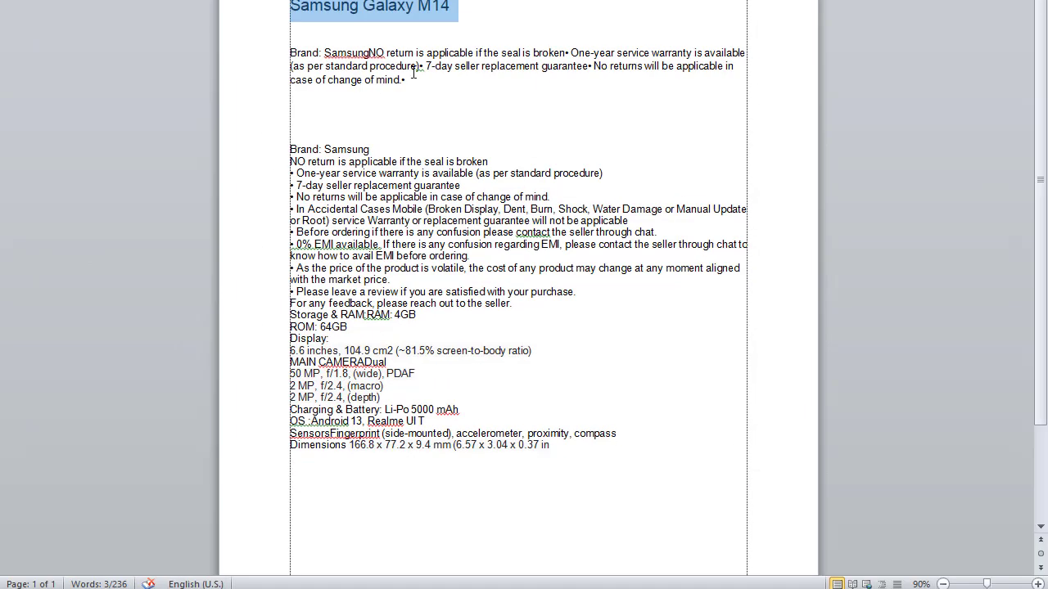
left_click_drag(409, 85, 290, 52)
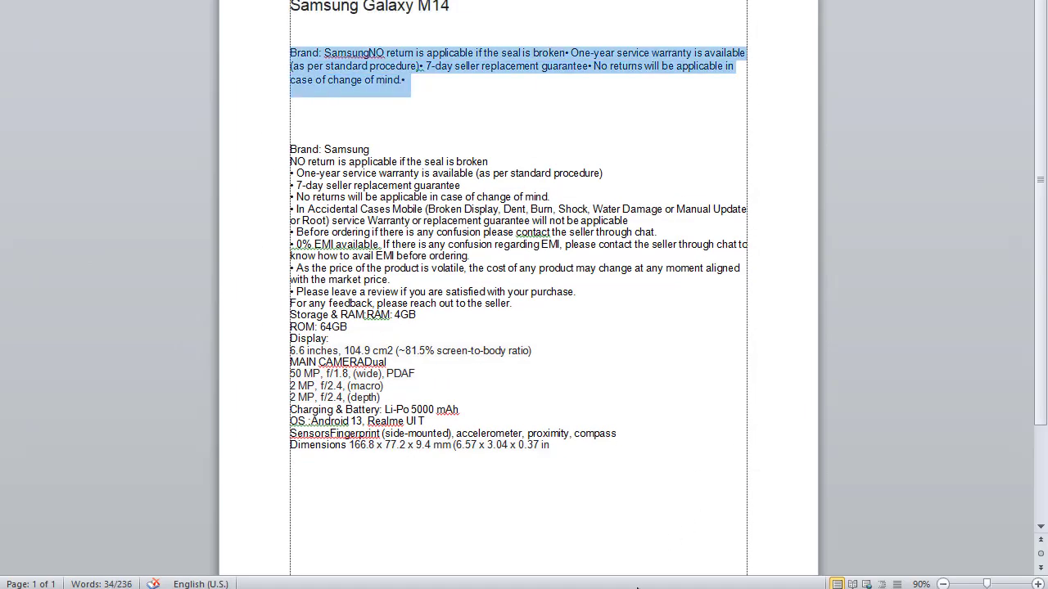
key("alt+Tab")
type("Brand: SamsungNO return is applicable if the seal is broken• One-year service warranty is available (as per standard procedure)• 7-day seller replacement guarantee• No returns will be applicable in case of change of mind.•")
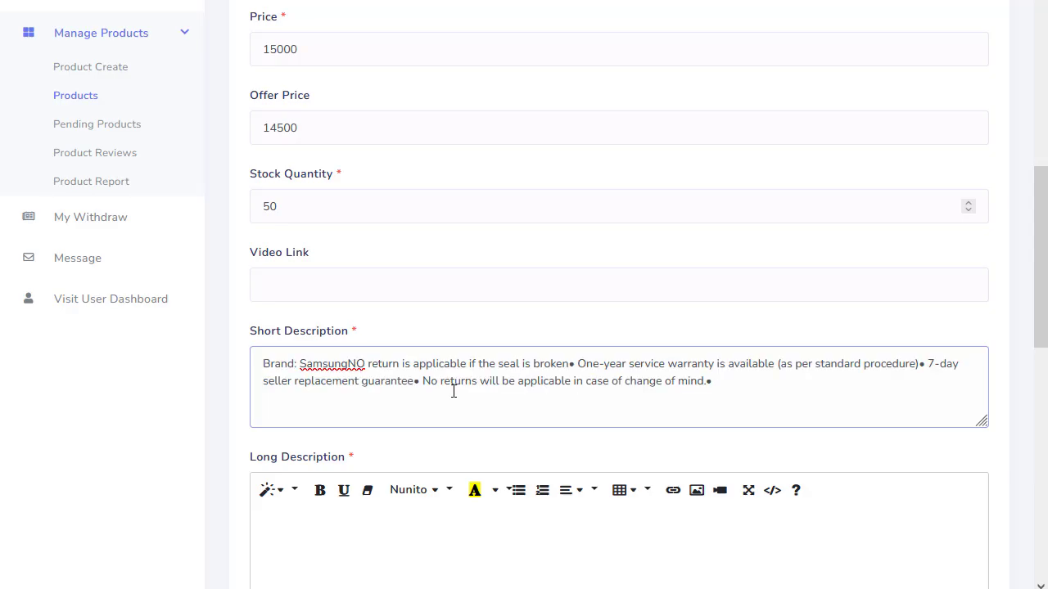
- Copy the long product specification text from Word and return to the product form
key("alt+Tab")
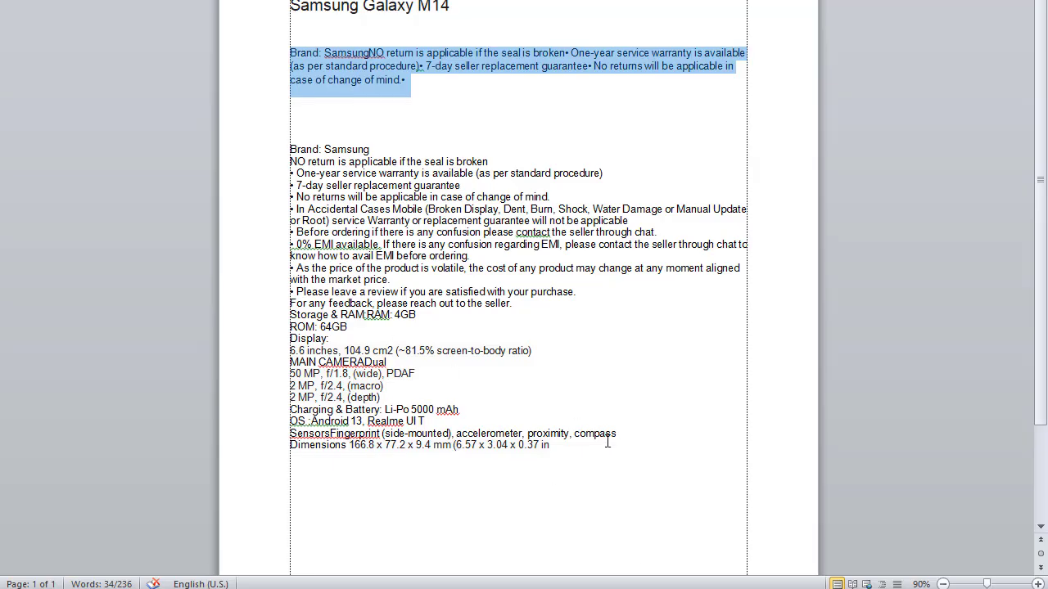
left_click_drag(609, 441, 291, 131)
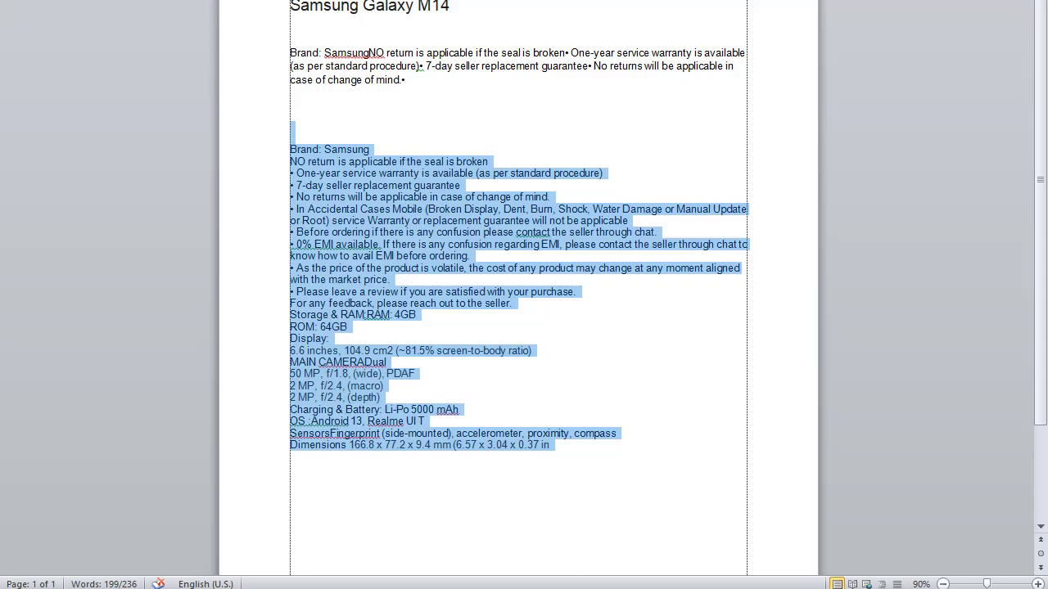
key("alt+Tab")
scroll(468, 397, "down", 3)
- Paste the specification text into the Long Description editor, keeping the blank line above Brand: Samsung
left_click(395, 285)
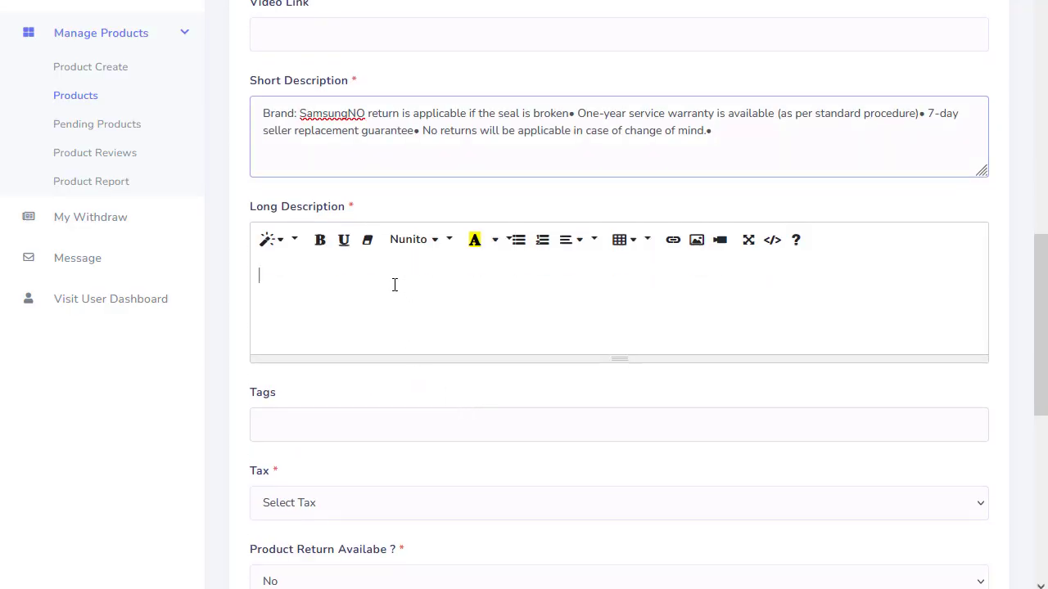
key("ctrl+b")
key("ctrl+v")
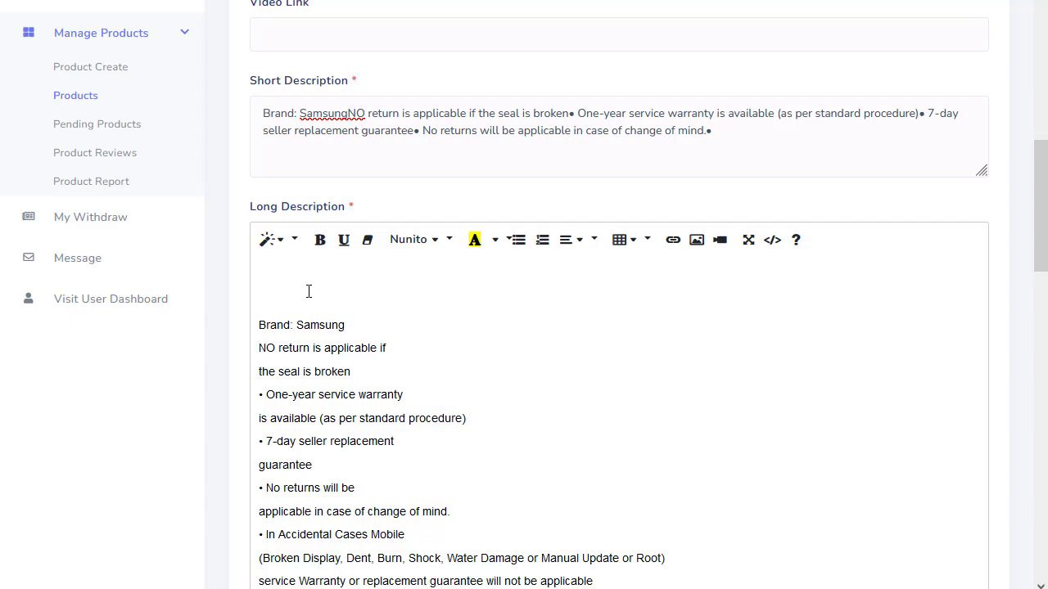
left_click(307, 292)
key("Delete")
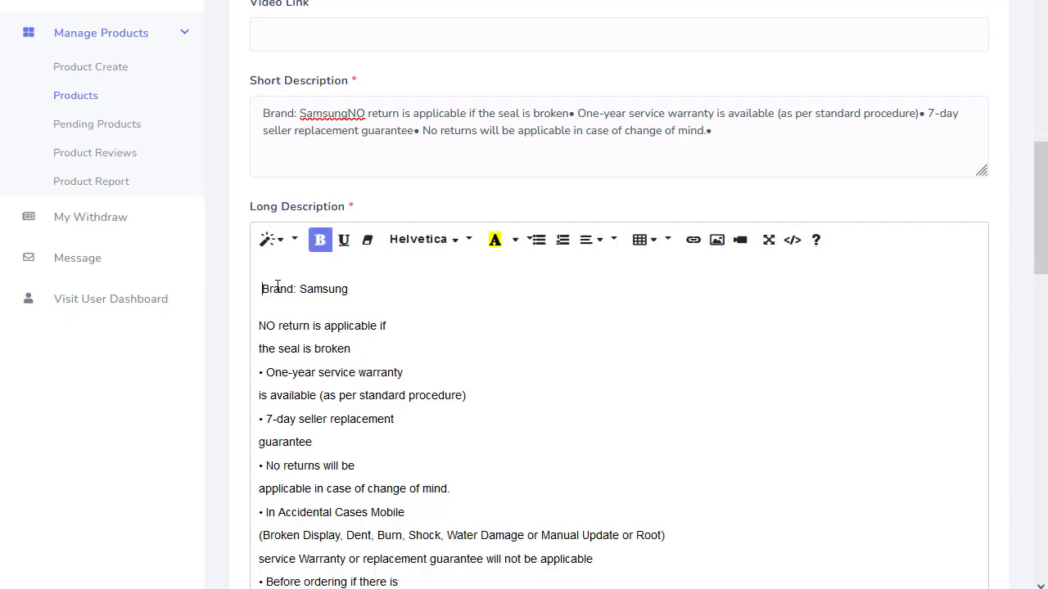
key("ctrl+z")
- Copy the short name and paste Samsung Galaxy M14 as the description's first line
scroll(307, 285, "up", 4)
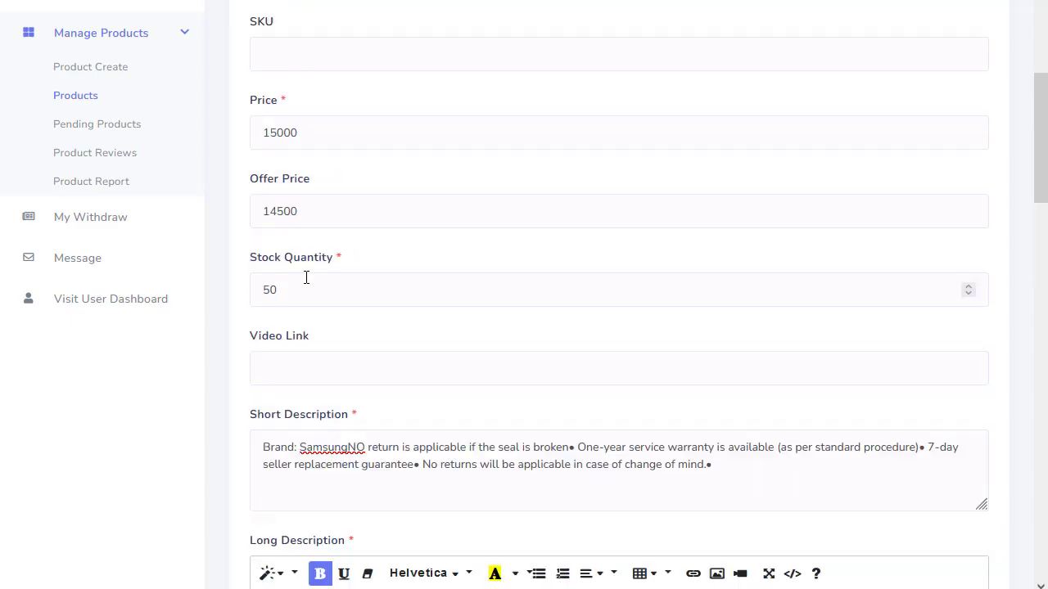
scroll(334, 21, "up", 2)
scroll(369, 63, "up", 4)
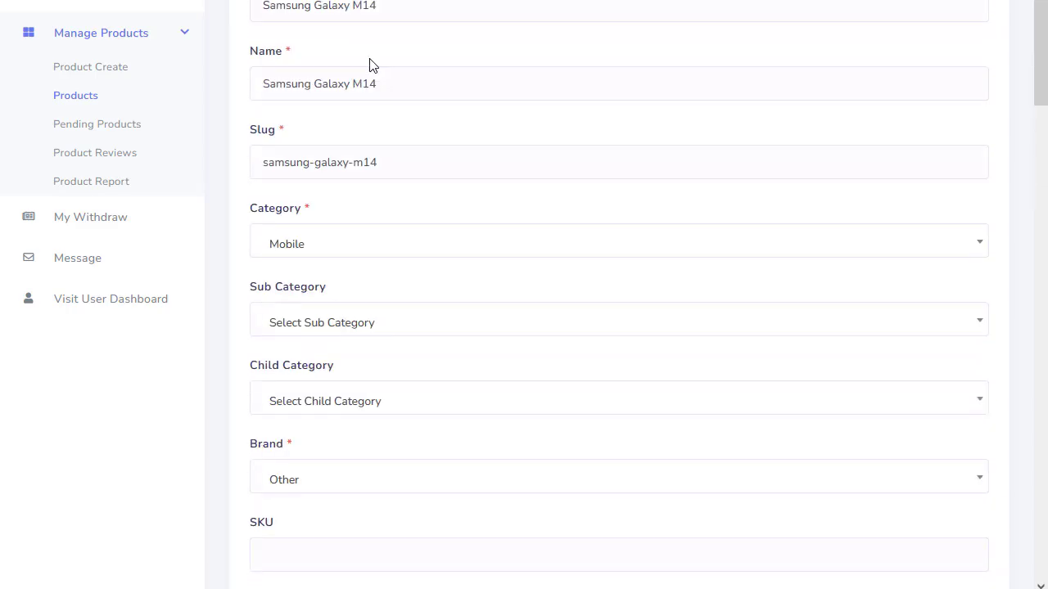
left_click_drag(384, 3, 263, 4)
key("ctrl+c")
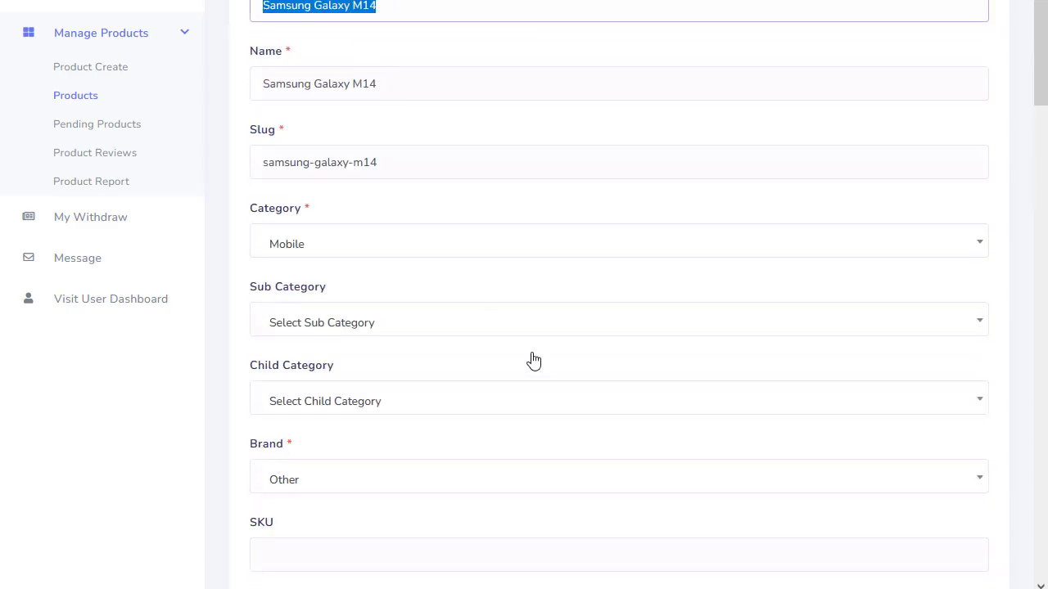
scroll(491, 379, "down", 8)
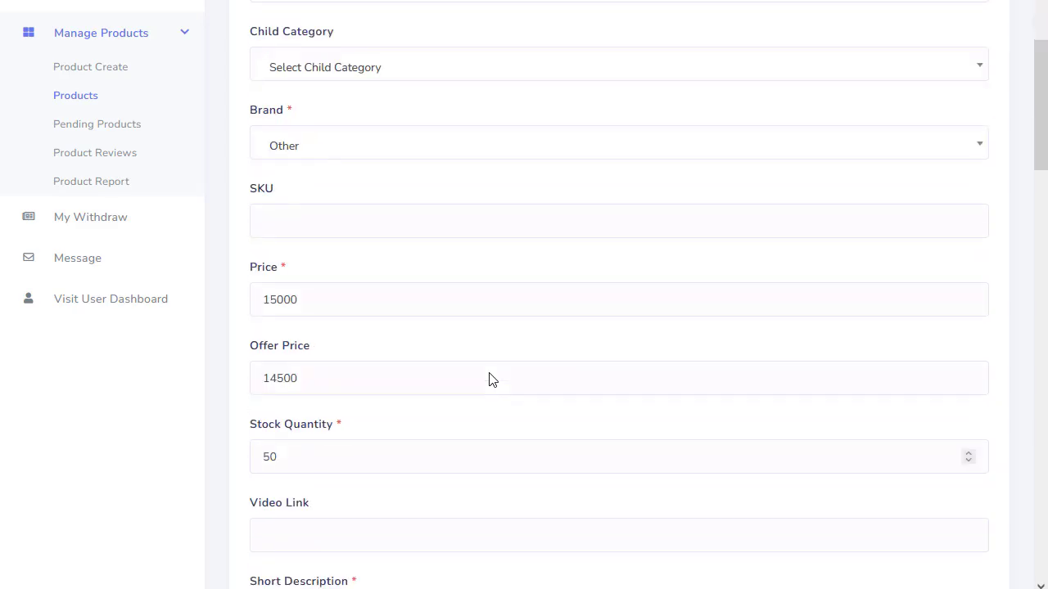
left_click(266, 446)
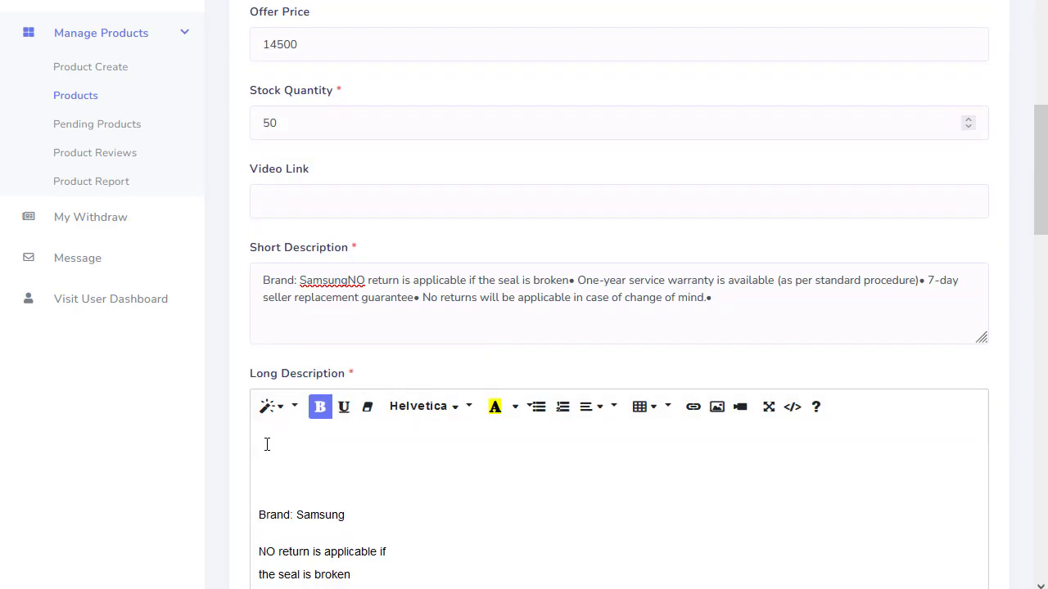
key("ctrl+v")
- Remove the blank line under the Samsung Galaxy M14 title and place the caret at the description's end
scroll(416, 506, "down", 1)
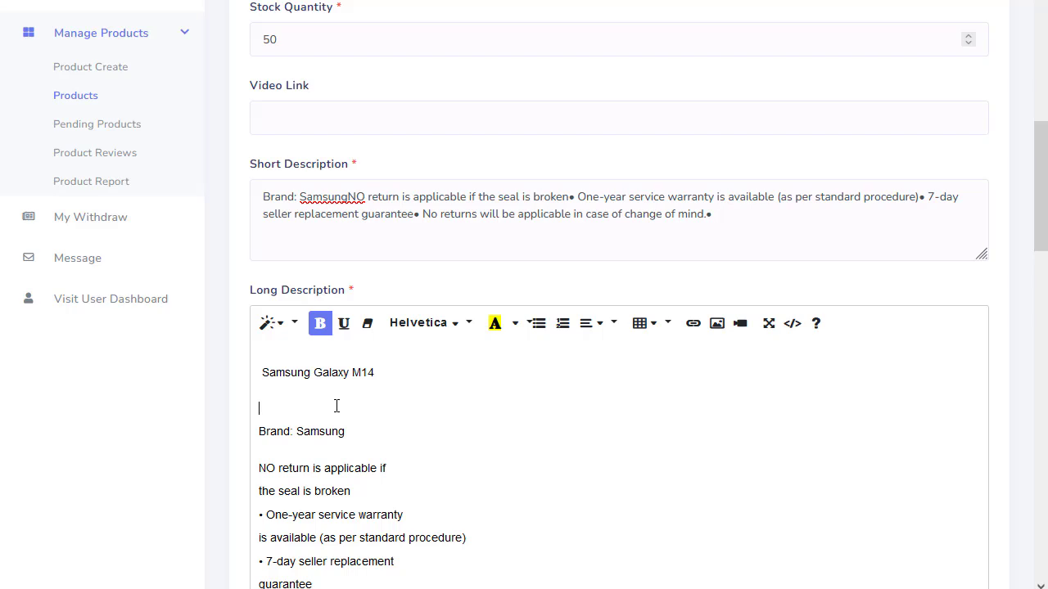
key("BackSpace")
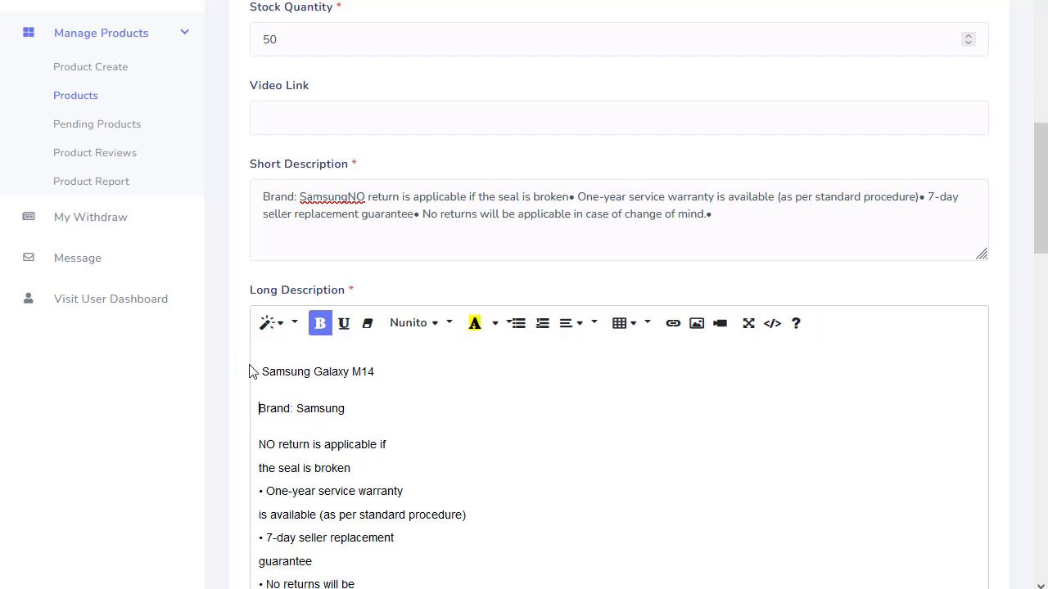
left_click(261, 374)
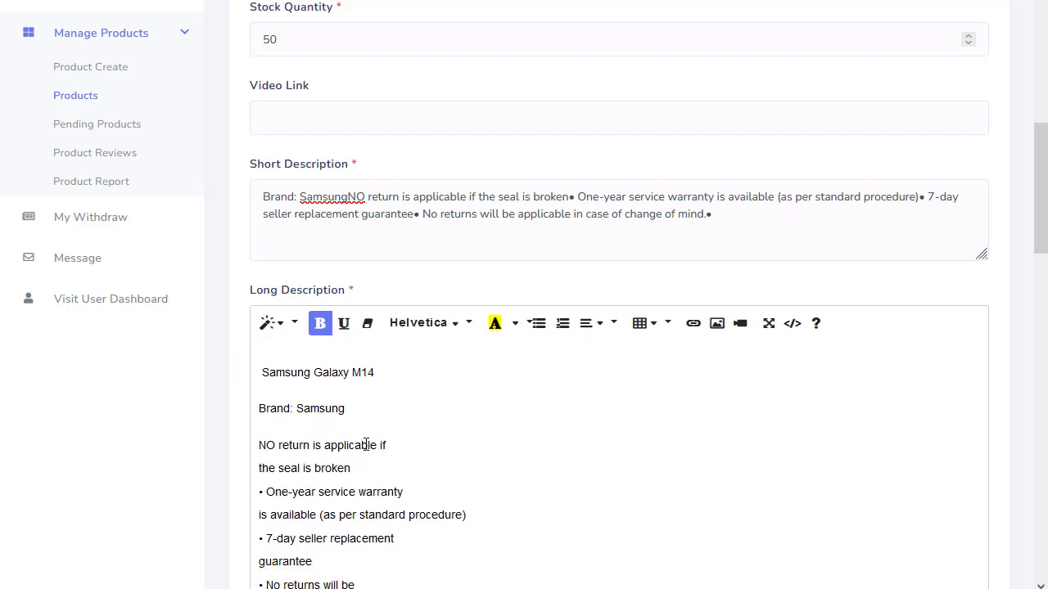
scroll(404, 475, "down", 7)
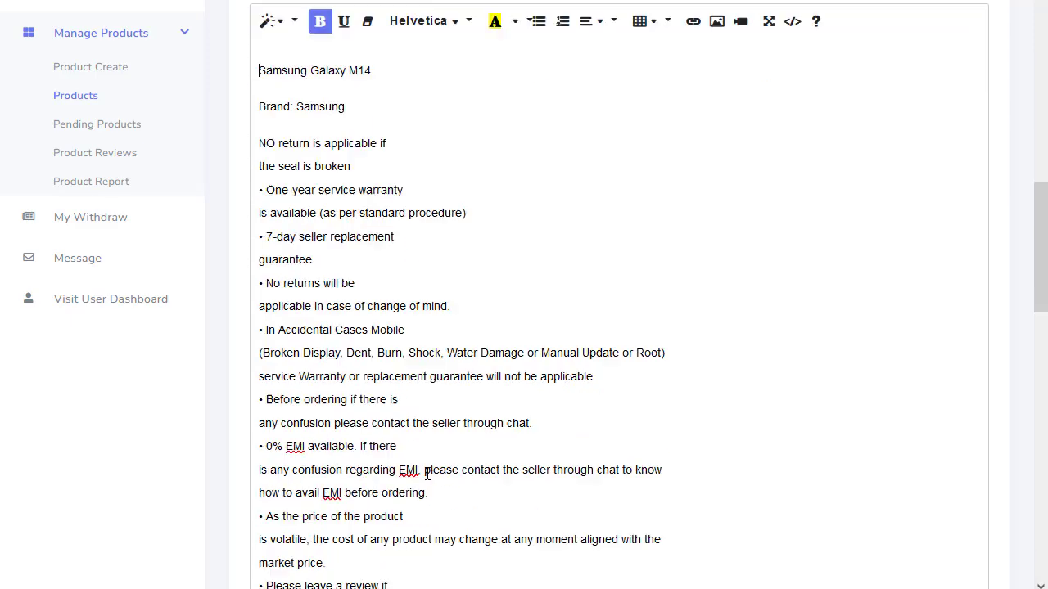
scroll(426, 472, "down", 5)
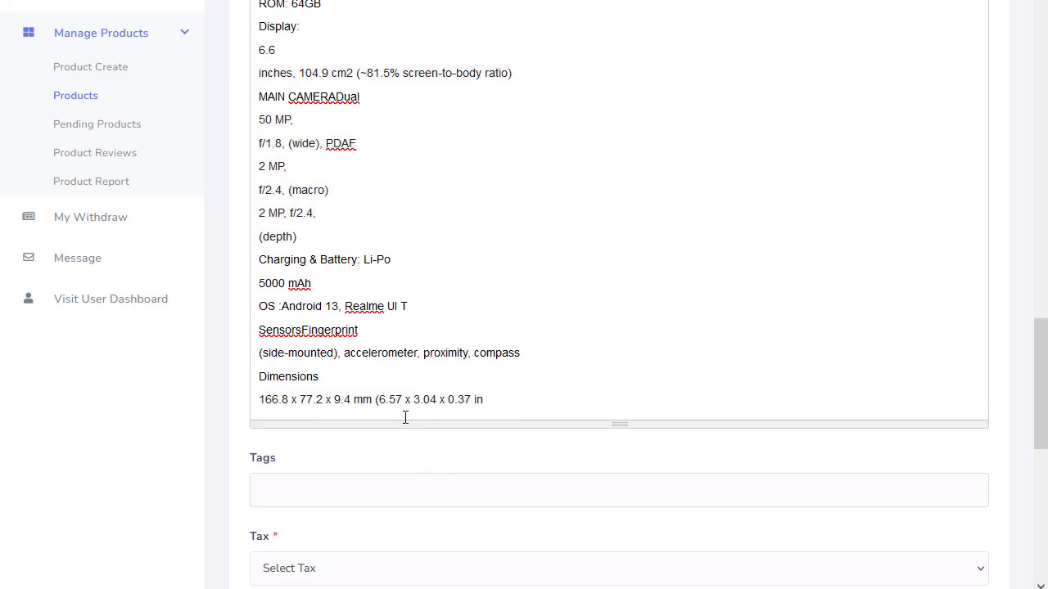
left_click(532, 401)
scroll(425, 475, "down", 2)
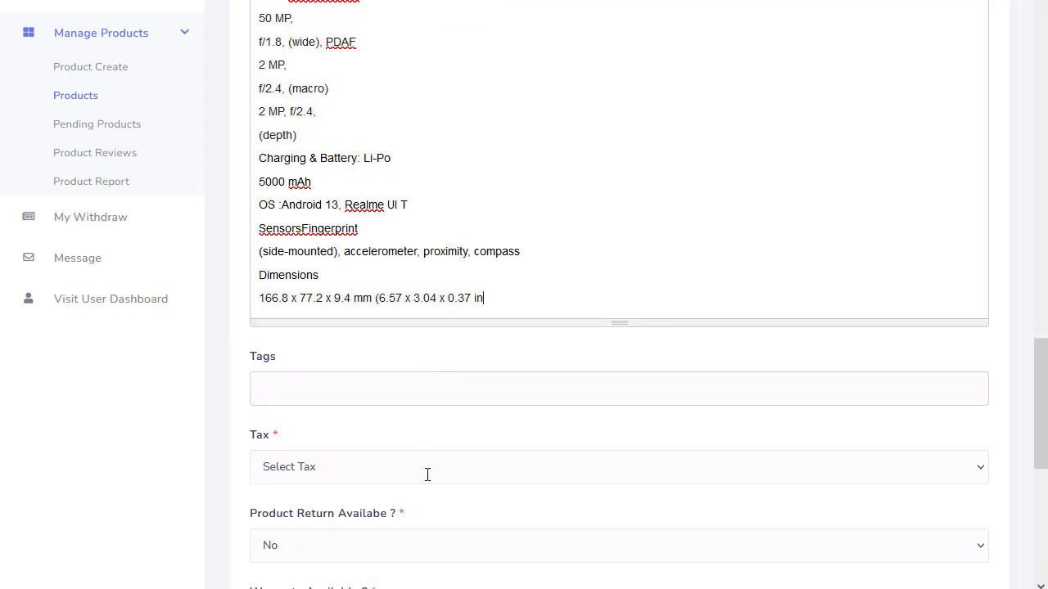
- Tag the product Samsung Galaxy M14 and set its tax to Tax None
left_click(300, 327)
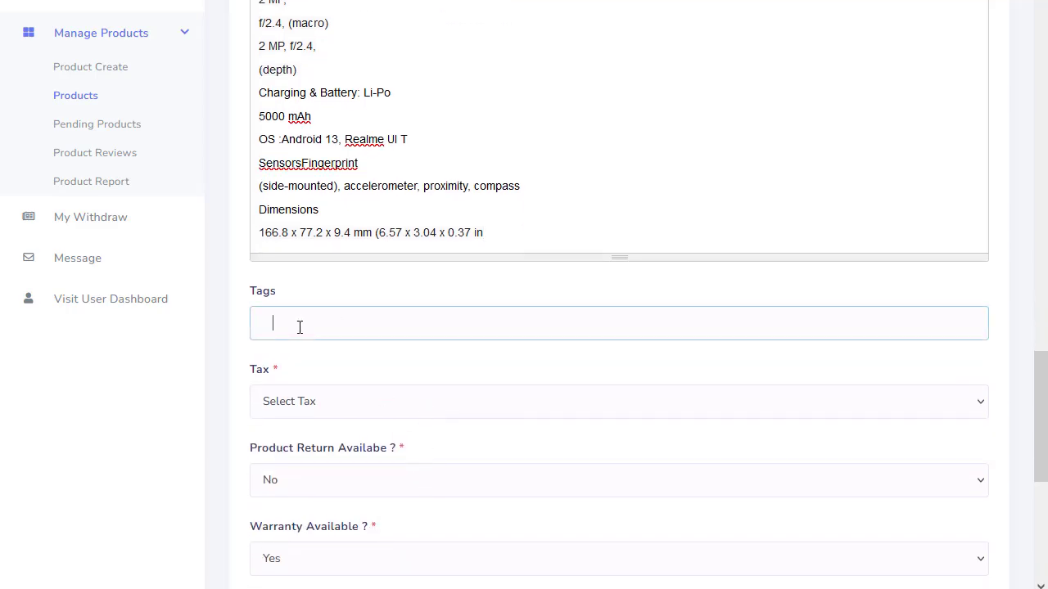
key("ctrl+v")
scroll(420, 434, "down", 2)
left_click(306, 237)
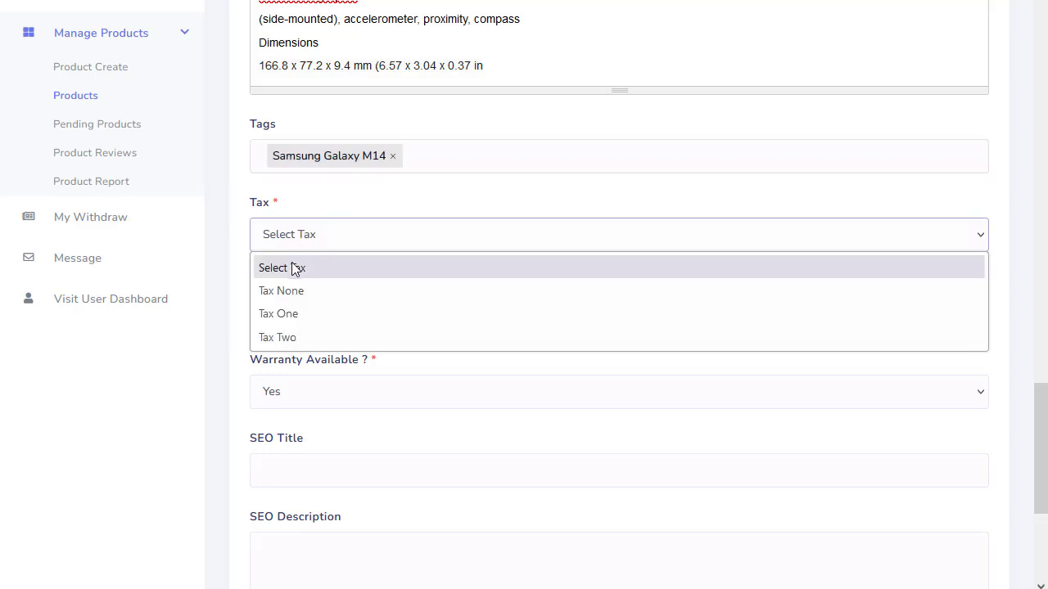
left_click(295, 293)
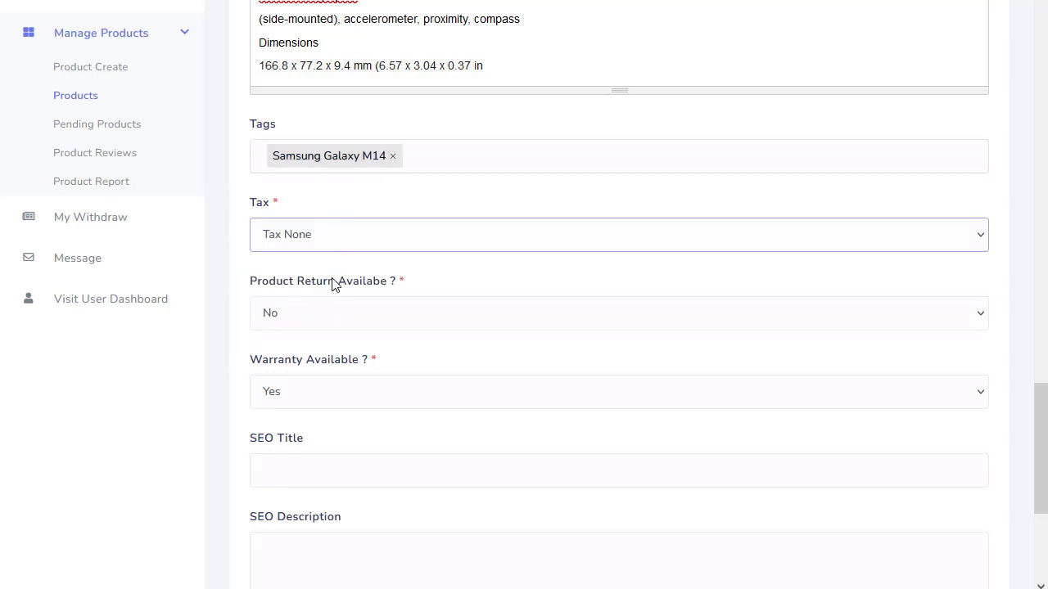
- Set Product Return to Yes with Policy one as the return policy
left_click(304, 321)
left_click(312, 300)
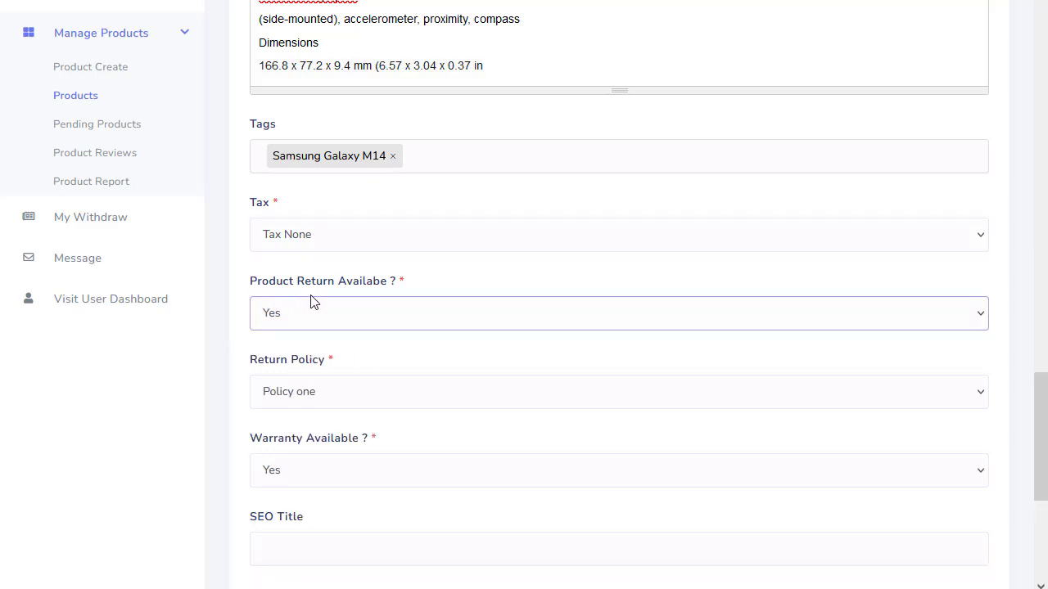
left_click(345, 307)
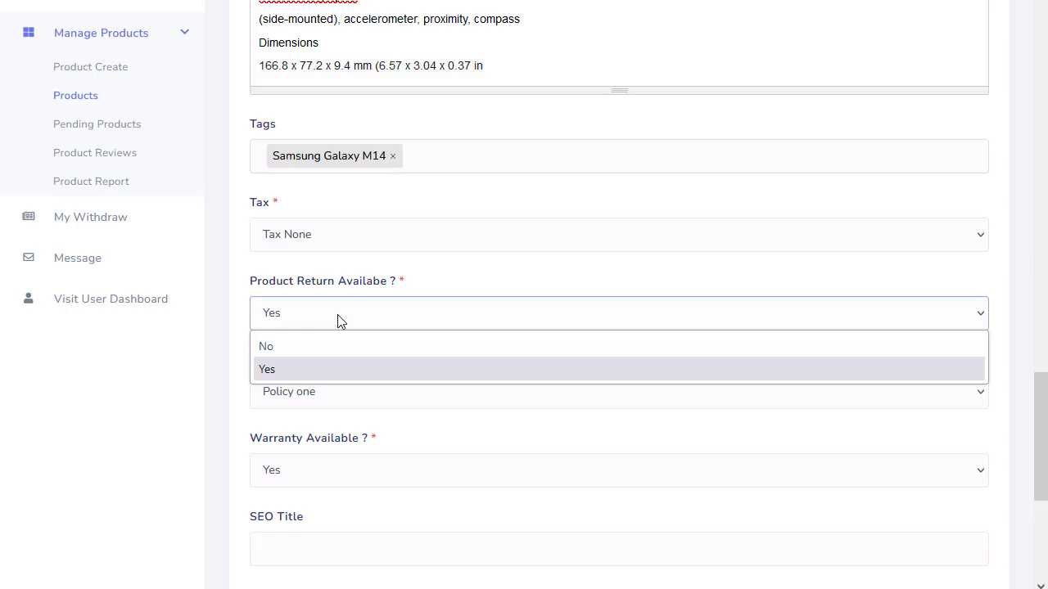
left_click(285, 372)
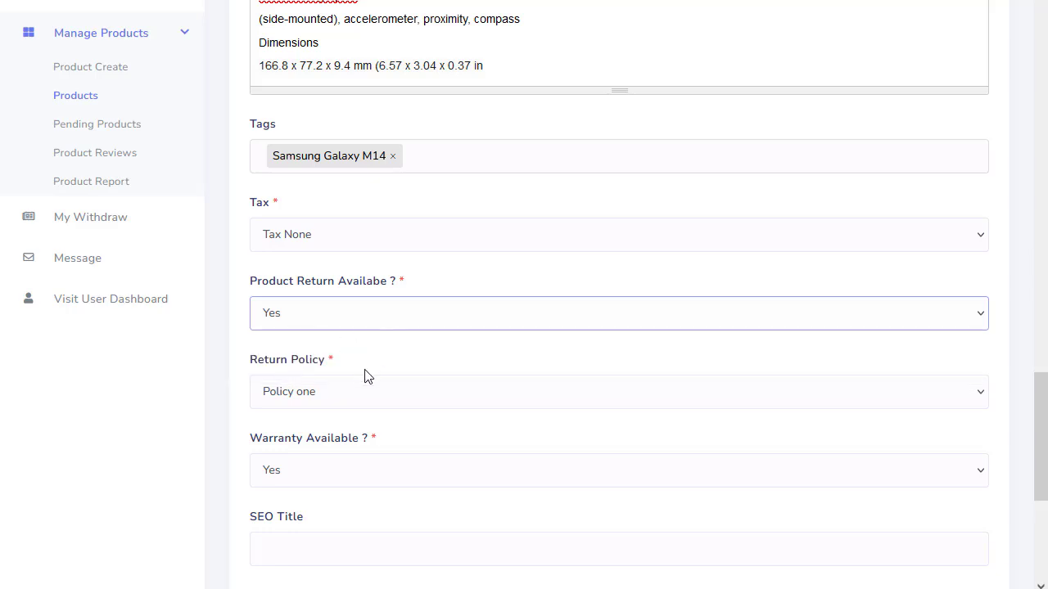
scroll(366, 375, "down", 1)
left_click(357, 312)
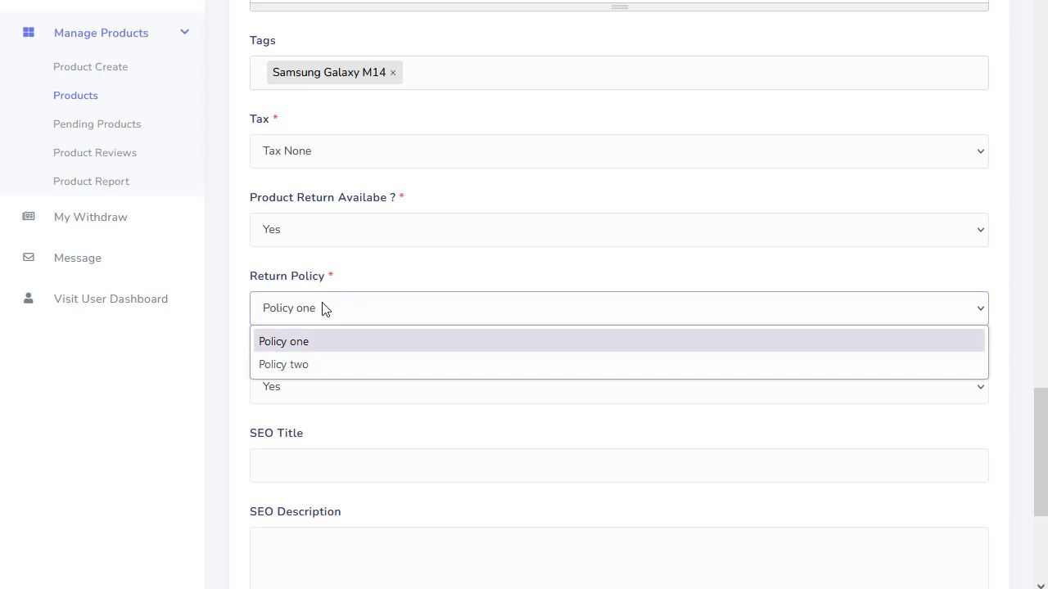
left_click(292, 350)
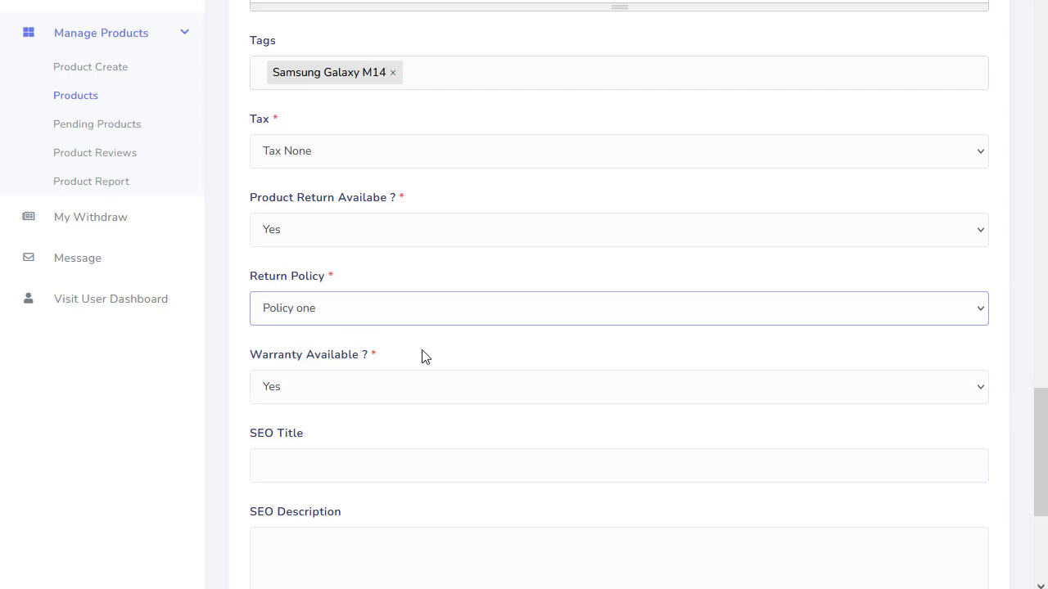
scroll(421, 380, "down", 2)
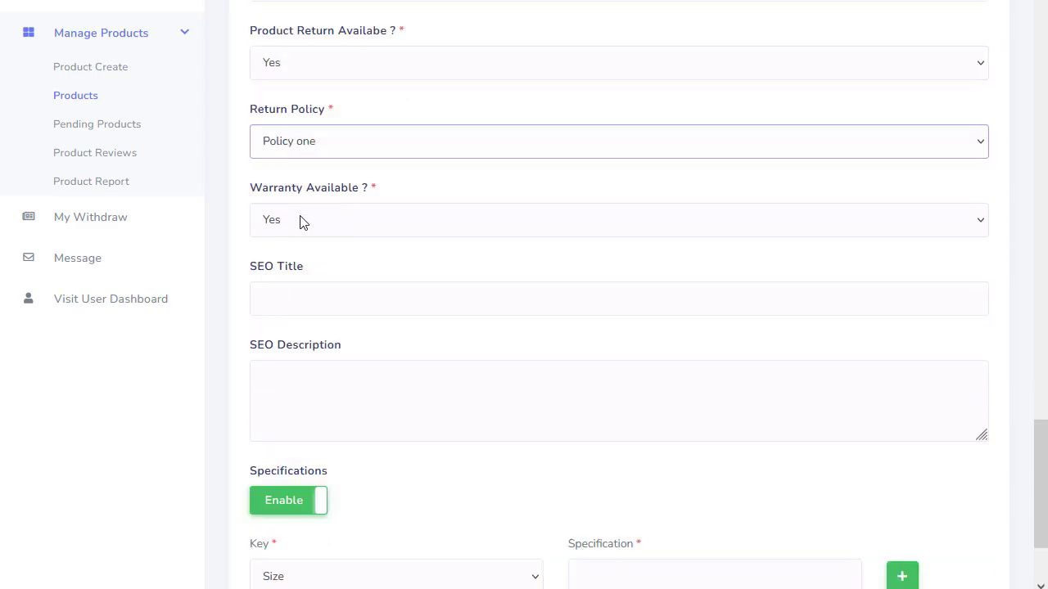
- Keep Warranty Available set to Yes
left_click(317, 222)
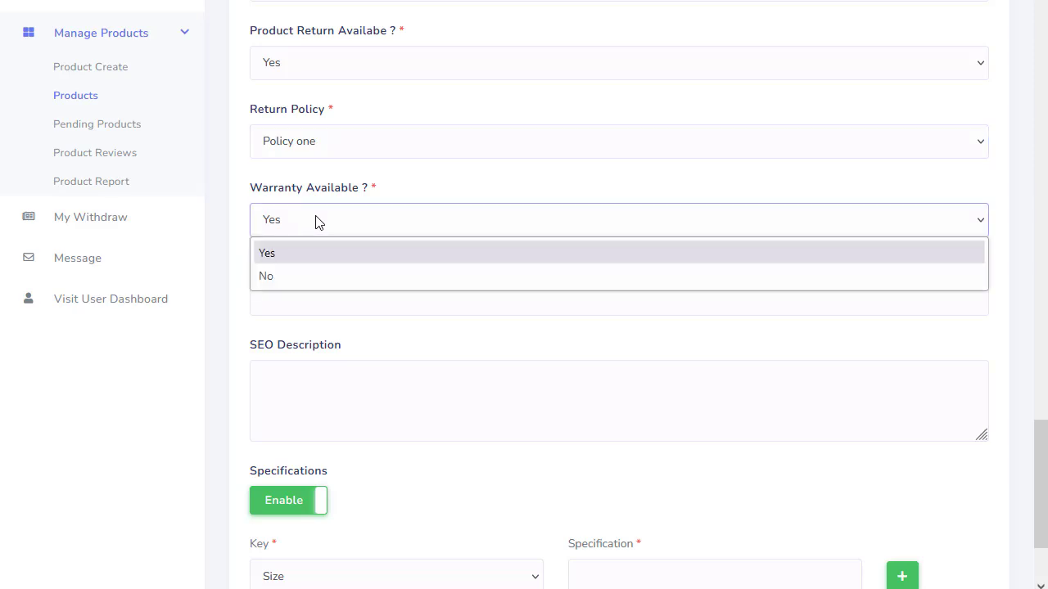
left_click(317, 221)
left_click(315, 223)
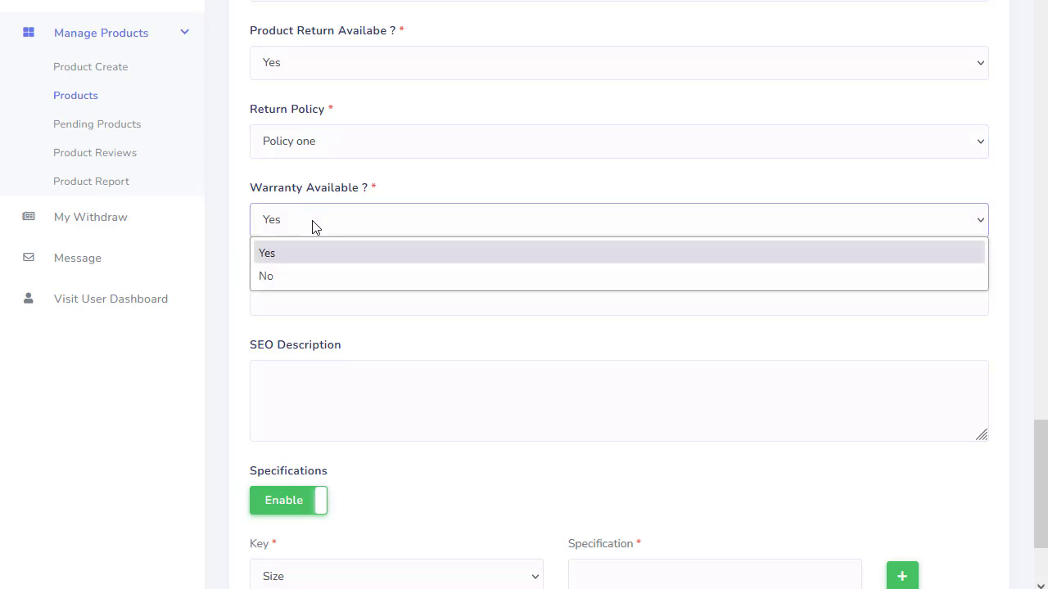
left_click(281, 257)
- Paste Samsung Galaxy M14 into SEO Title and SEO Description, then select the Word brand paragraph
left_click(332, 295)
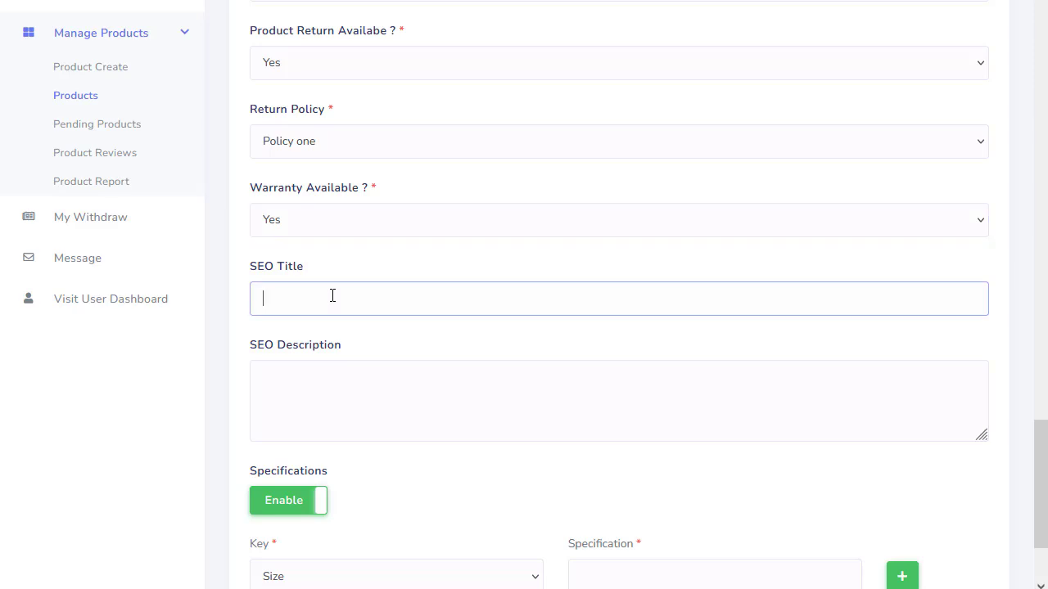
key("ctrl+v")
left_click(358, 394)
key("ctrl+v")
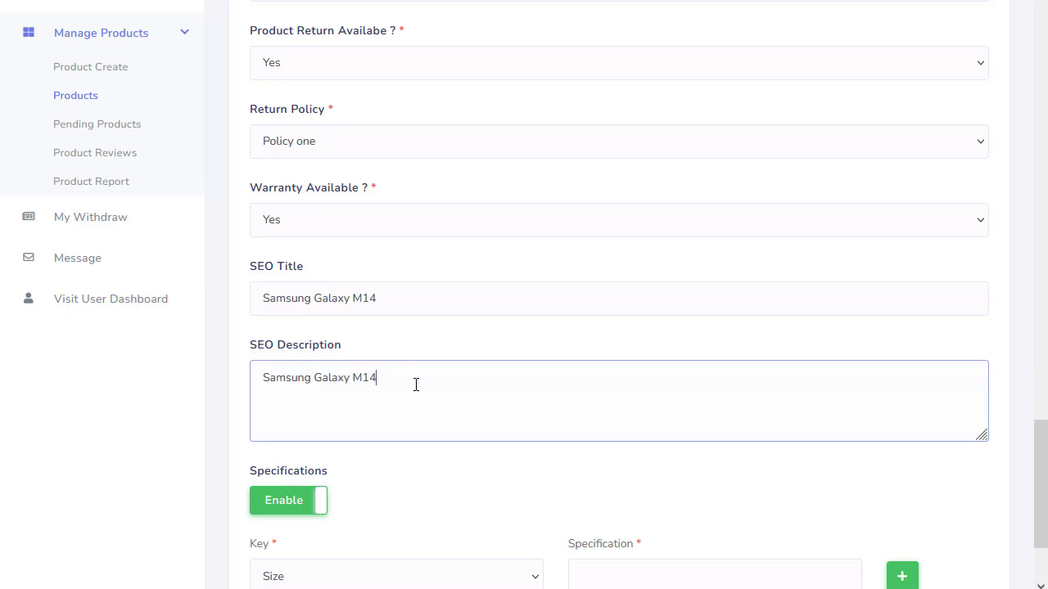
key("alt+Tab")
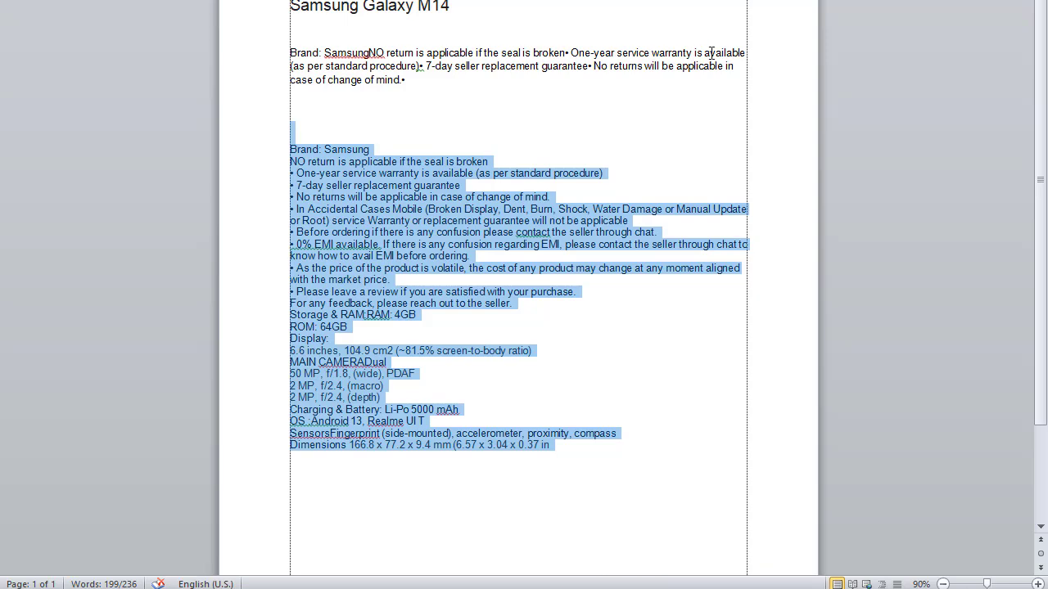
left_click_drag(427, 66, 293, 46)
key("ctrl+c")
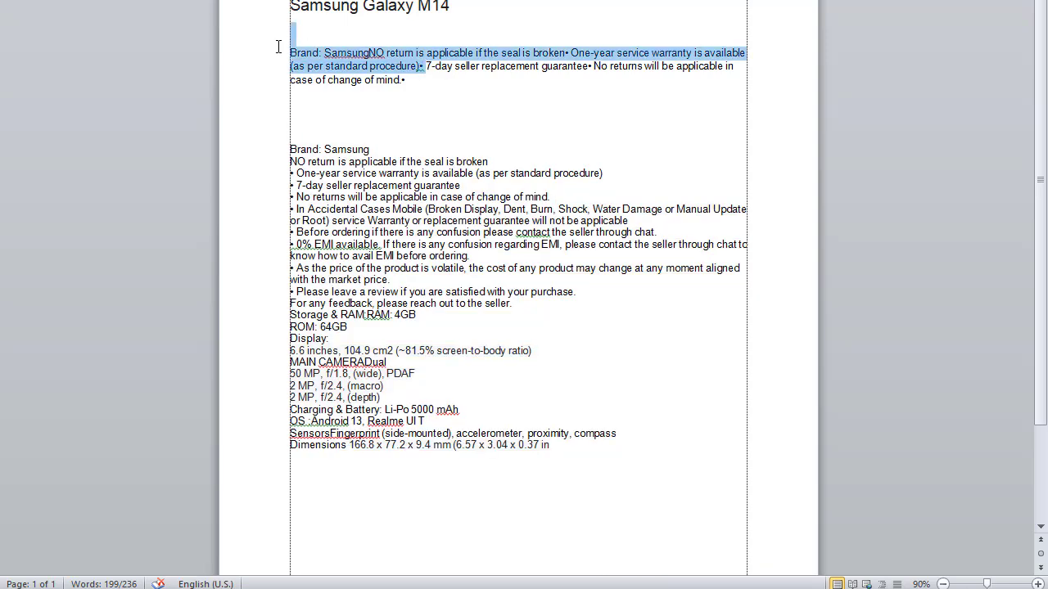
- Append the copied brand and return-policy paragraph to the SEO Description, removing the stray bullet
key("alt+Tab")
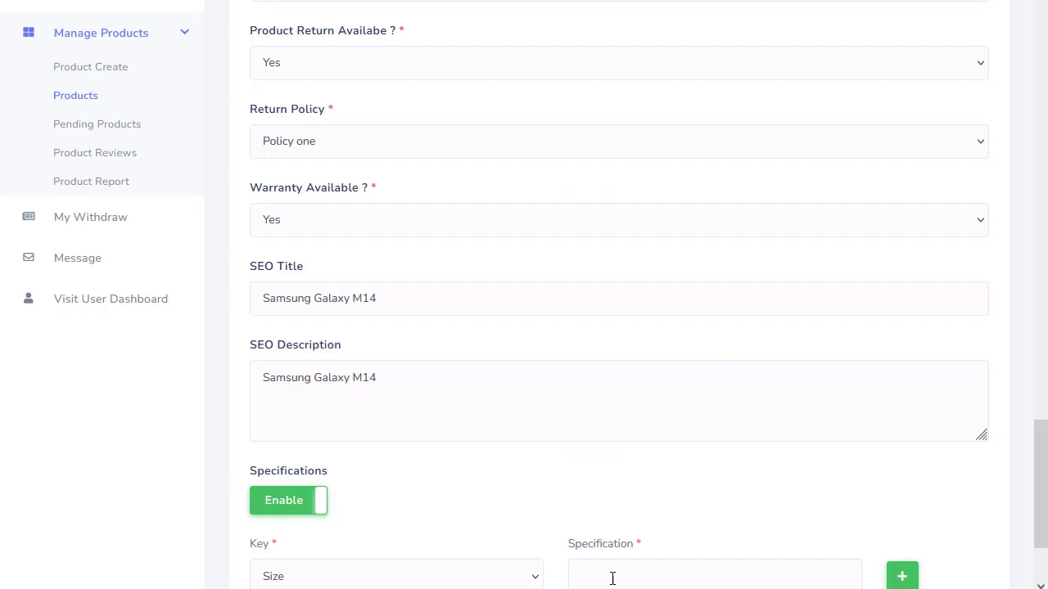
left_click(351, 390)
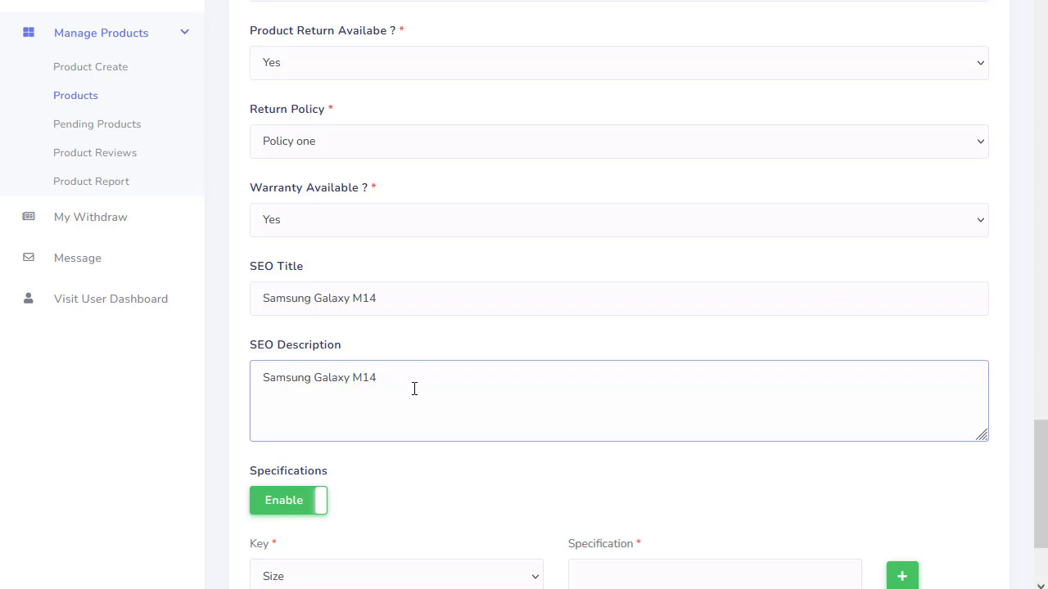
key("ctrl+v")
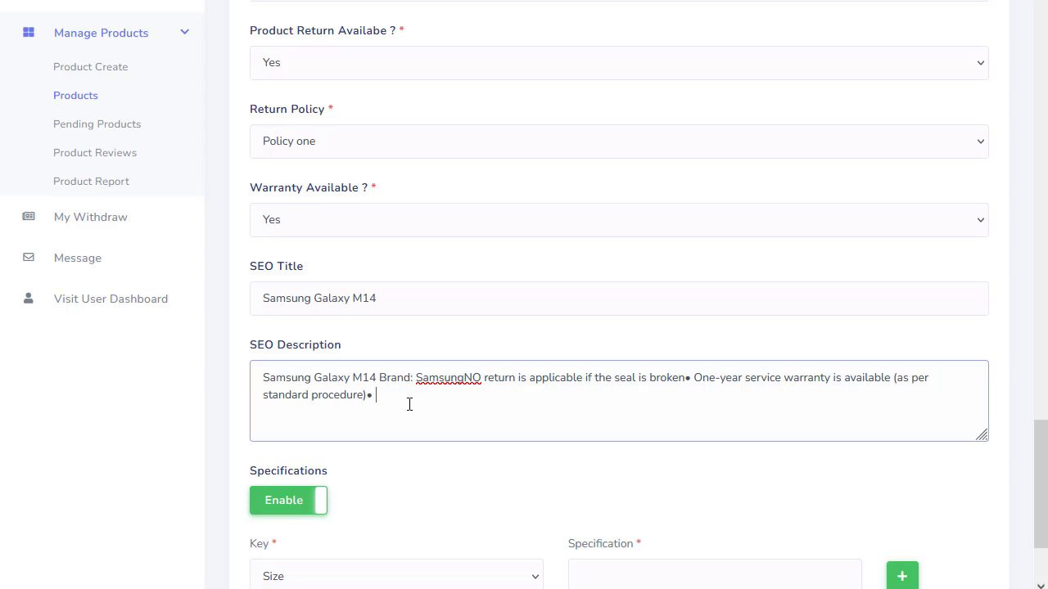
key("BackSpace")
scroll(368, 368, "down", 2)
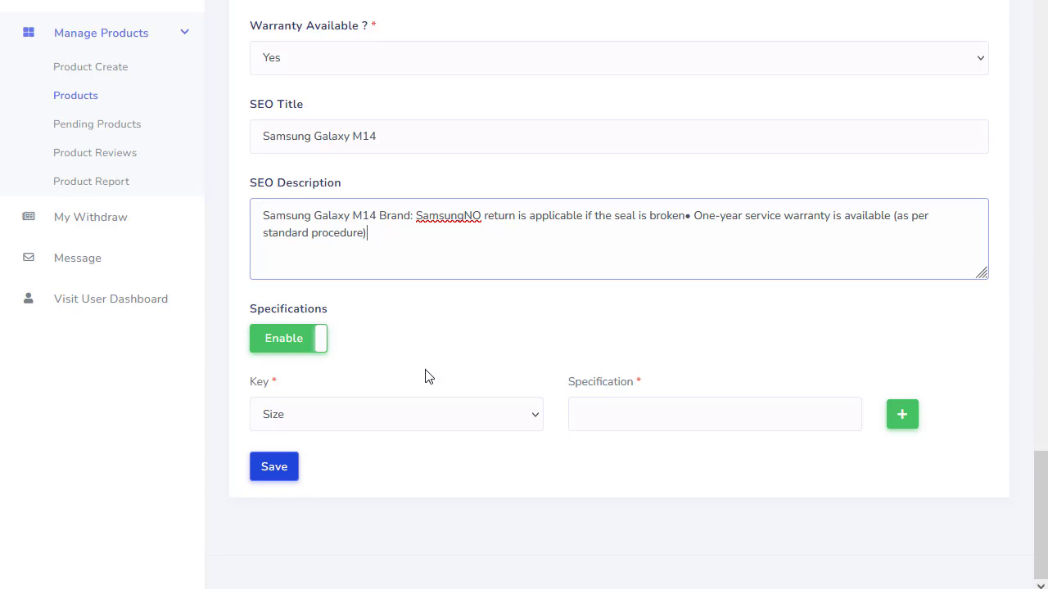
- Switch the Specifications section from Enable to Disable
left_click(471, 417)
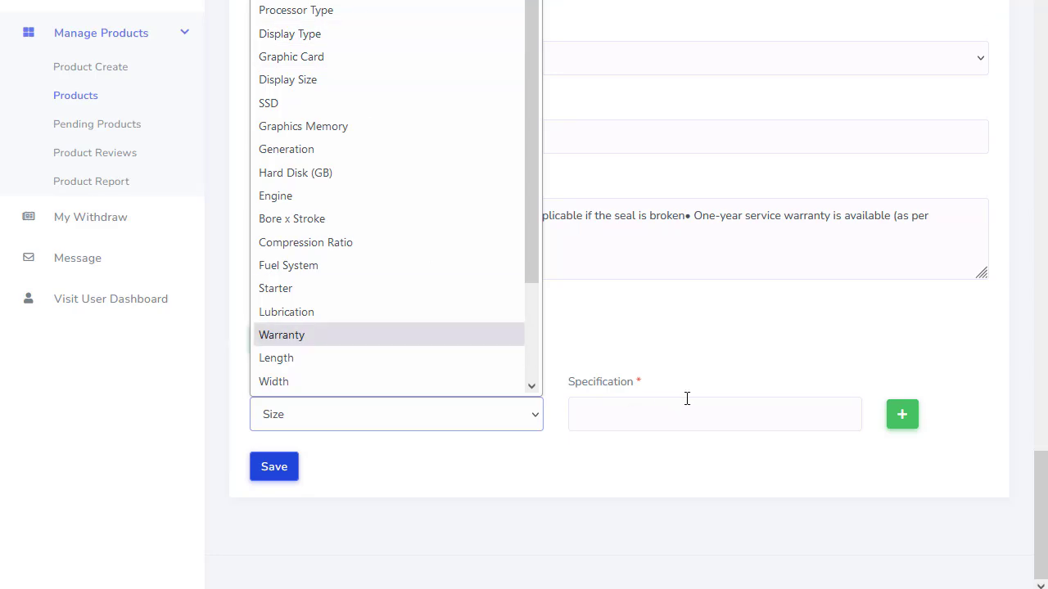
left_click(628, 279)
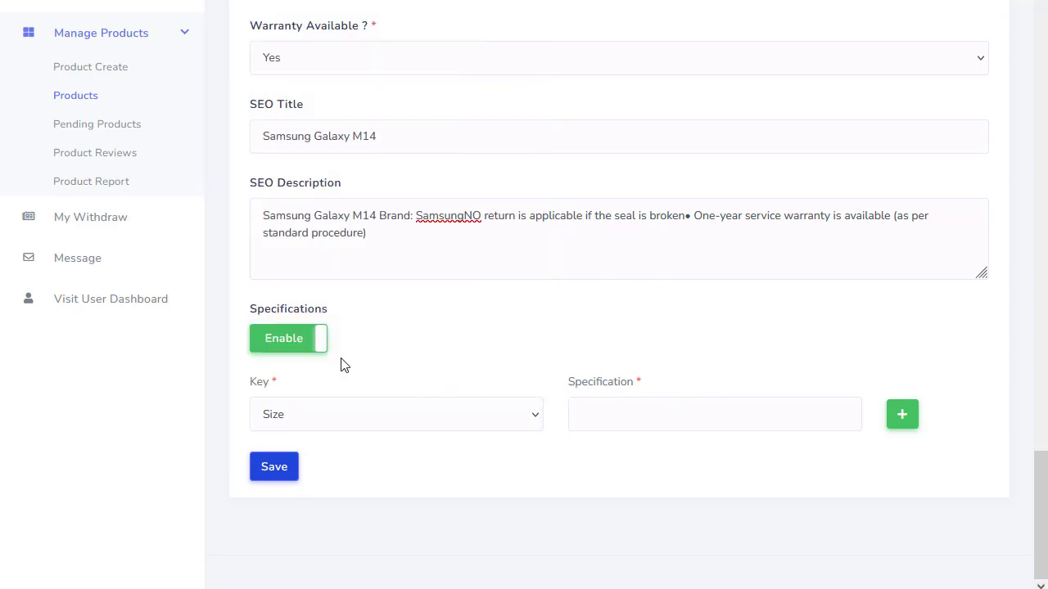
left_click(296, 344)
scroll(421, 388, "up", 5)
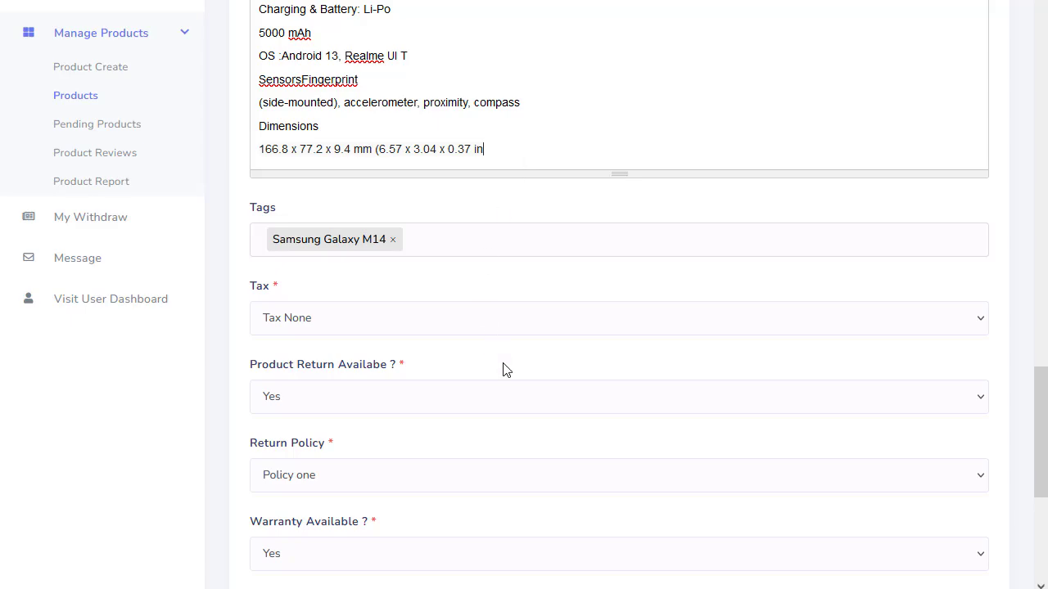
scroll(503, 370, "down", 5)
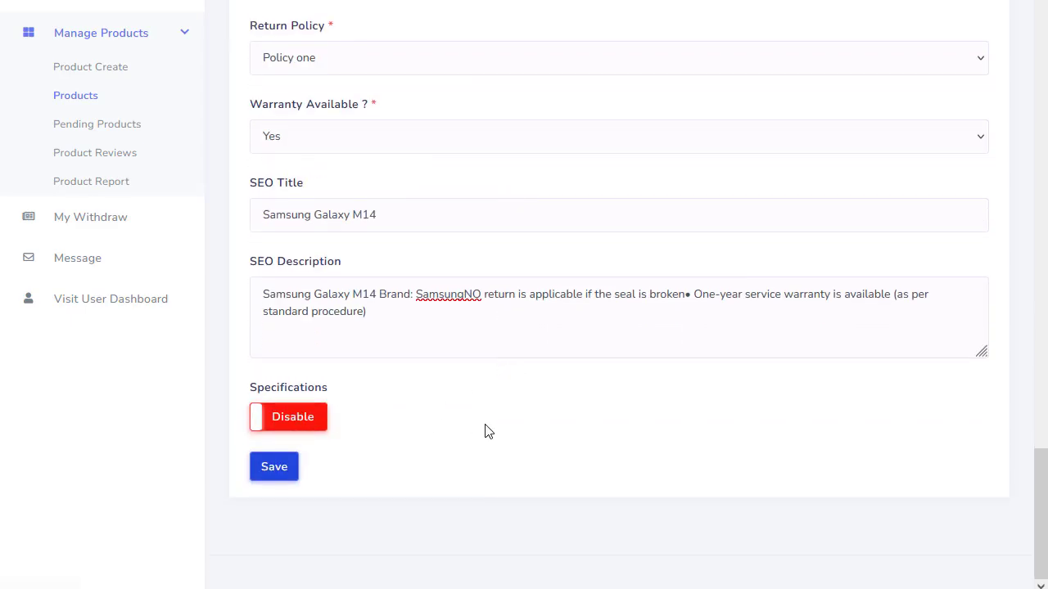
- Enter 54654651 as the product's SKU
scroll(458, 368, "up", 15)
scroll(444, 314, "up", 5)
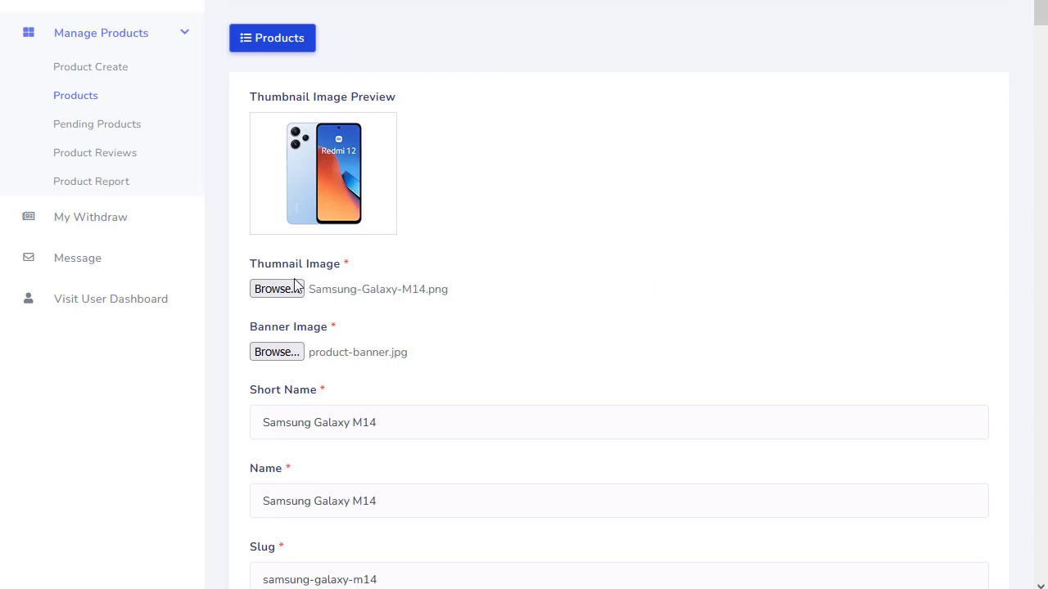
scroll(444, 265, "down", 2)
scroll(556, 221, "down", 2)
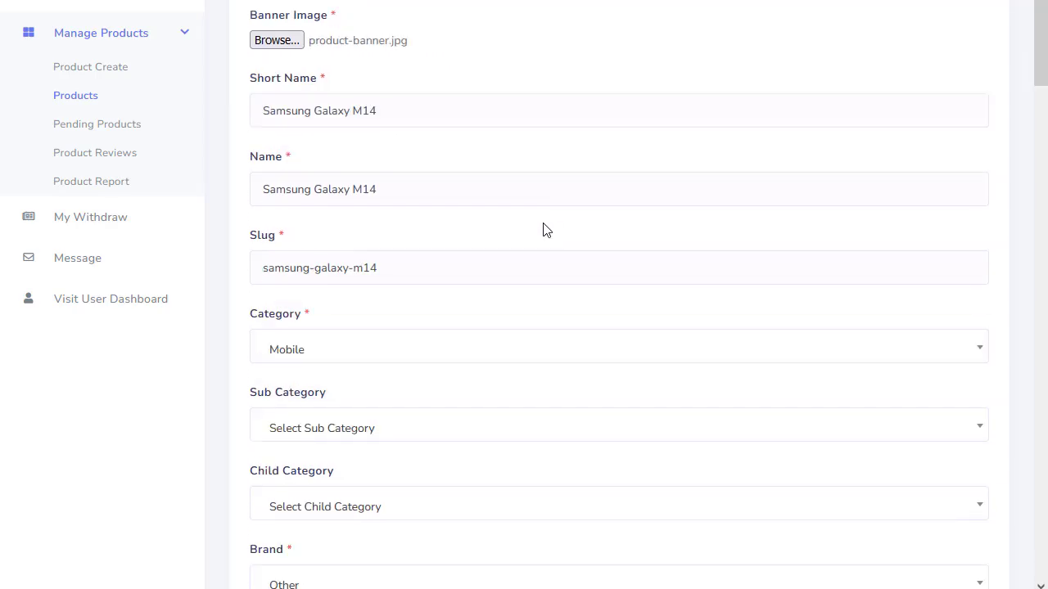
scroll(436, 279, "down", 3)
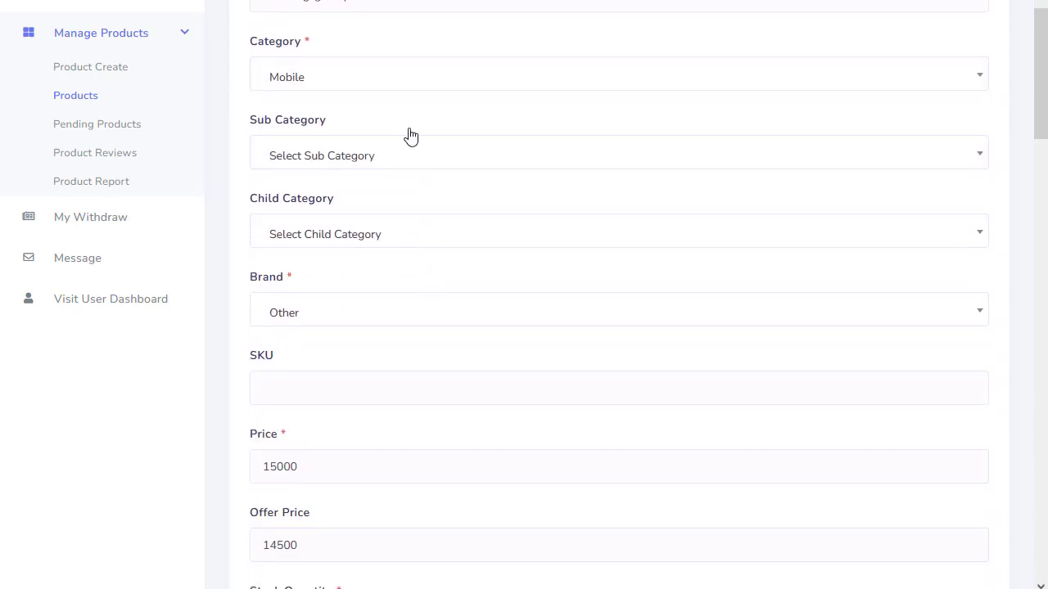
scroll(384, 297, "down", 3)
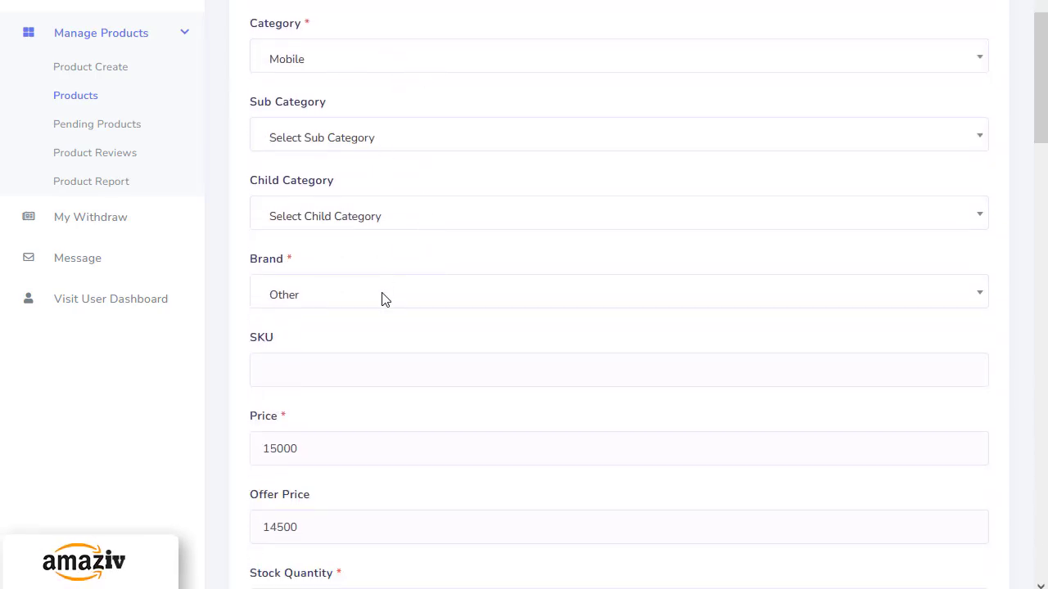
left_click(339, 142)
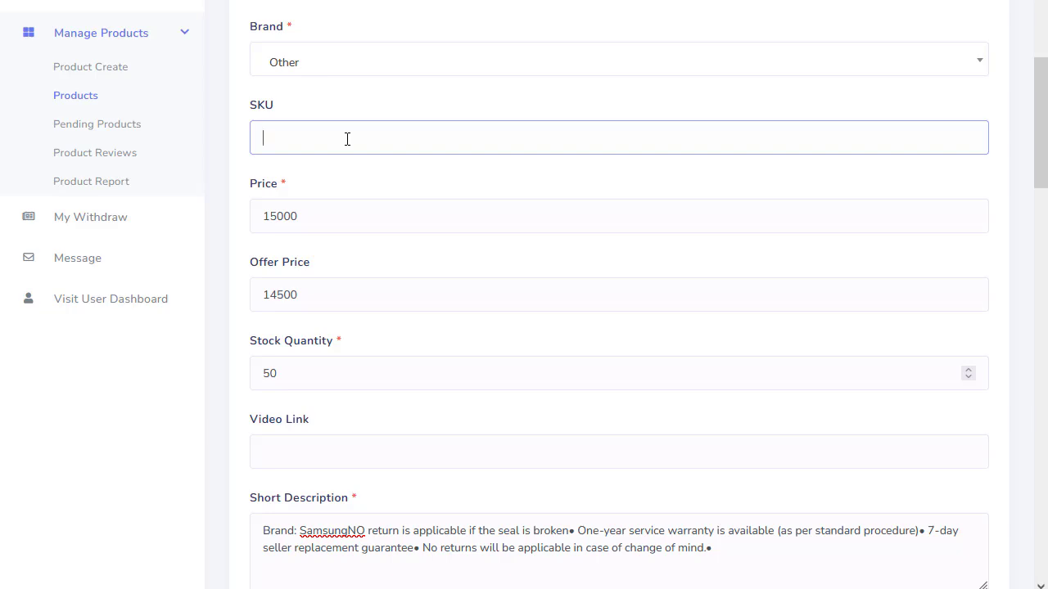
type("546546511212")
- Review the filled-in form from the Video Link field down to the Save button
scroll(316, 169, "down", 5)
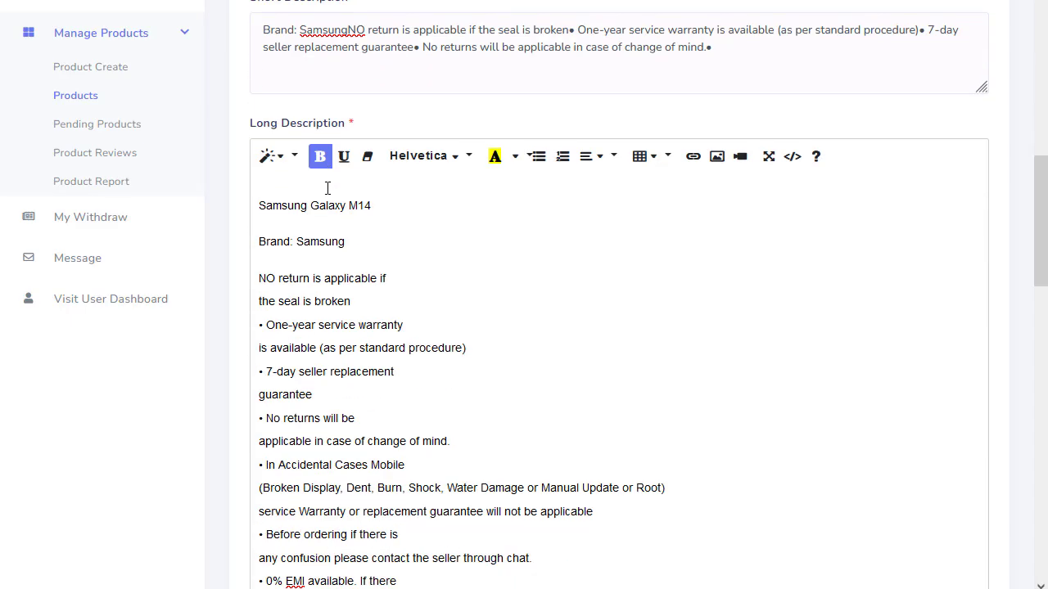
scroll(328, 188, "up", 3)
left_click(330, 286)
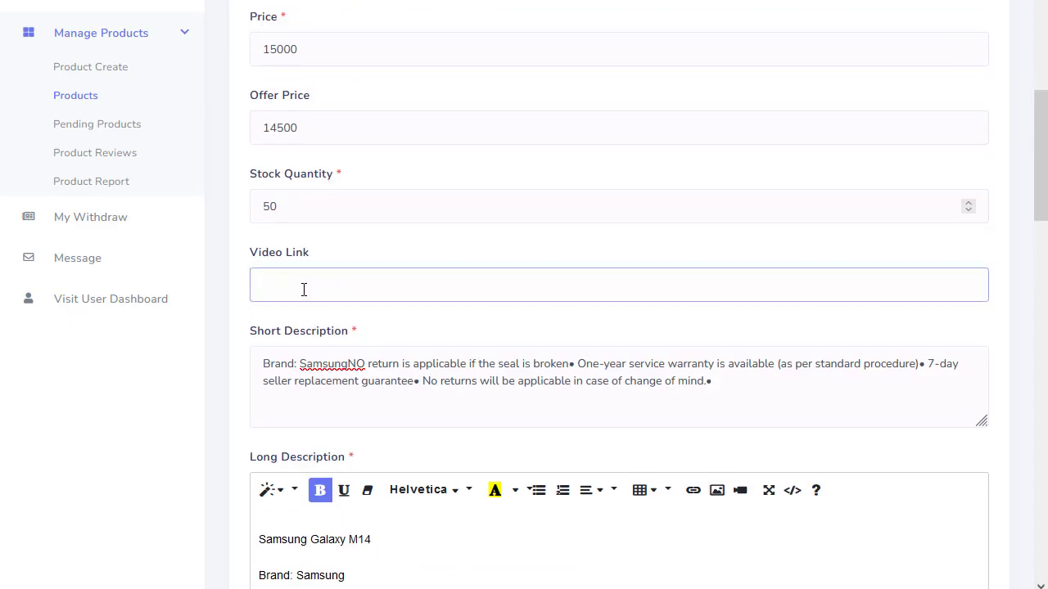
scroll(418, 279, "down", 3)
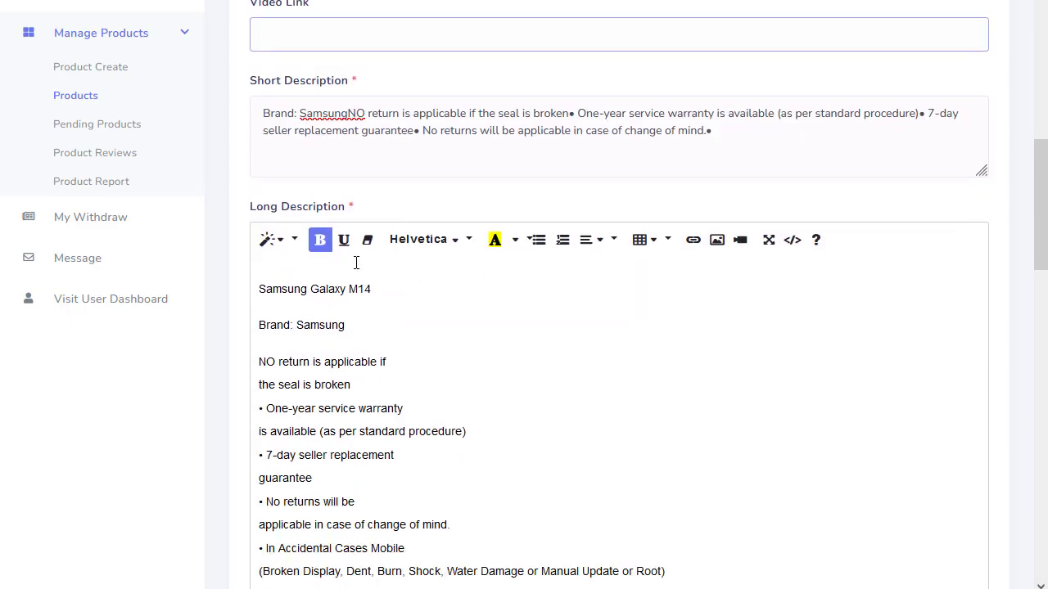
scroll(395, 277, "down", 4)
scroll(393, 238, "down", 13)
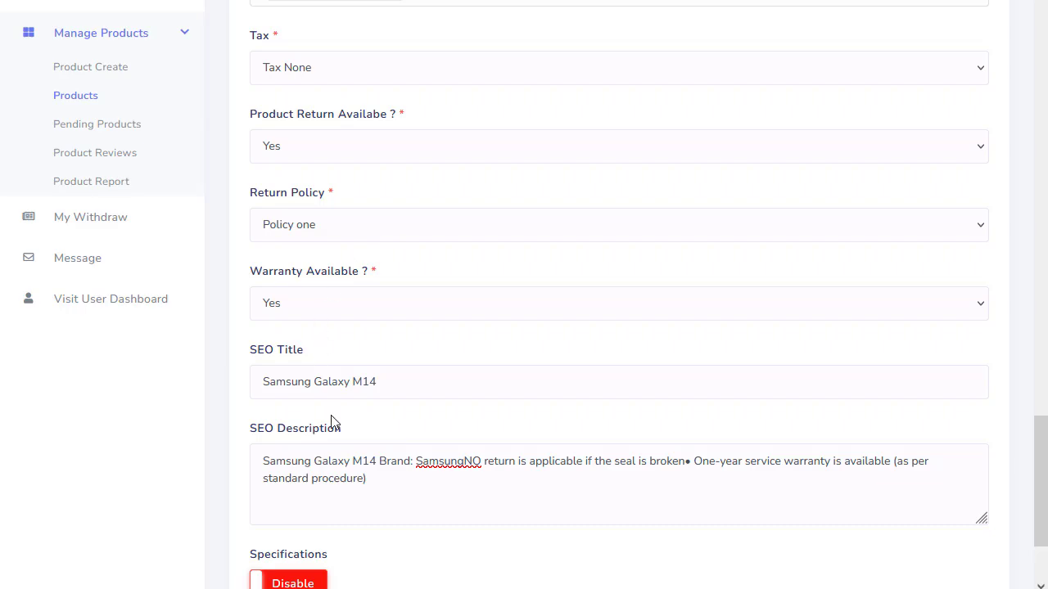
scroll(333, 423, "down", 2)
scroll(491, 353, "up", 4)
scroll(490, 353, "up", 5)
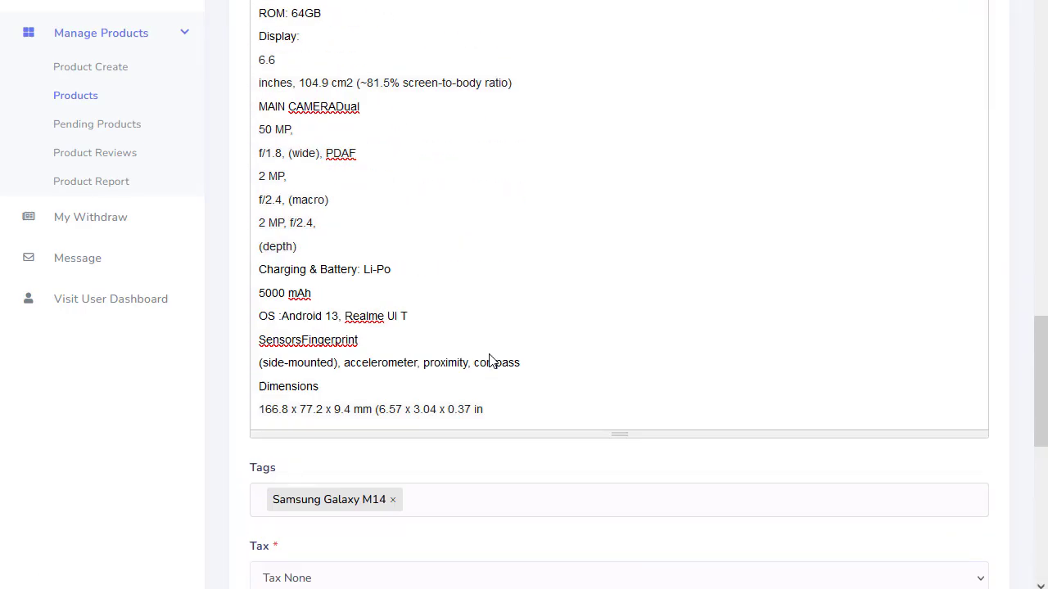
scroll(454, 249, "down", 9)
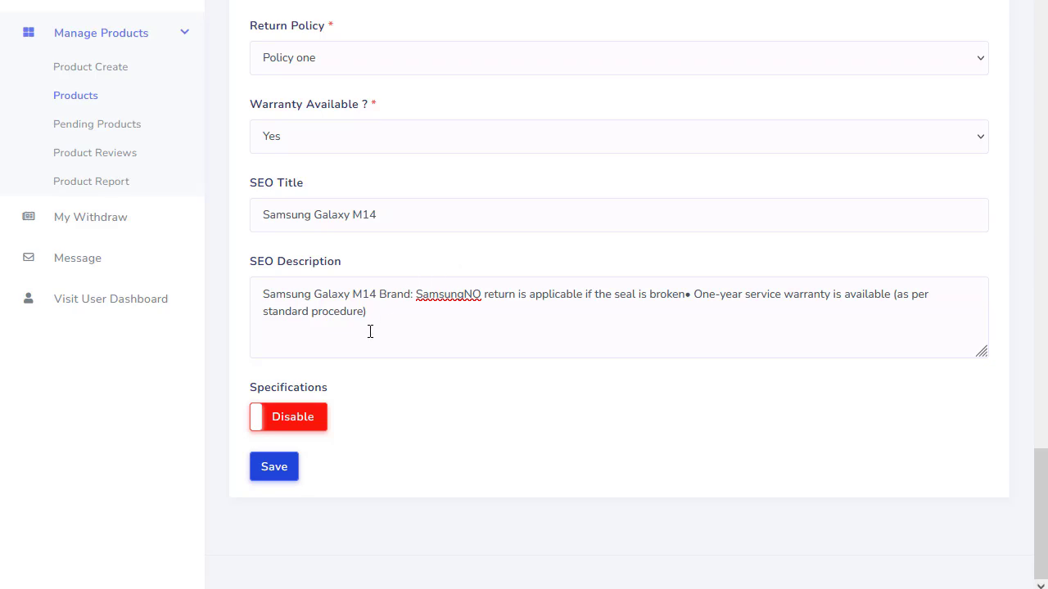
- Save the Samsung Galaxy M14 listing, recheck Pending Products, then open the product list and storefront
left_click(273, 469)
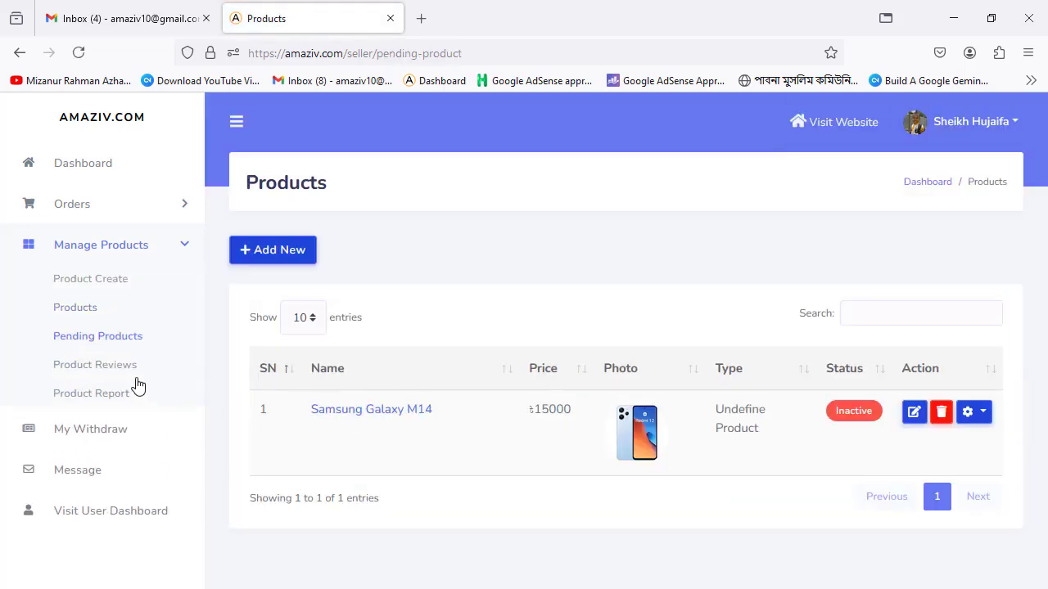
left_click(79, 346)
left_click(80, 57)
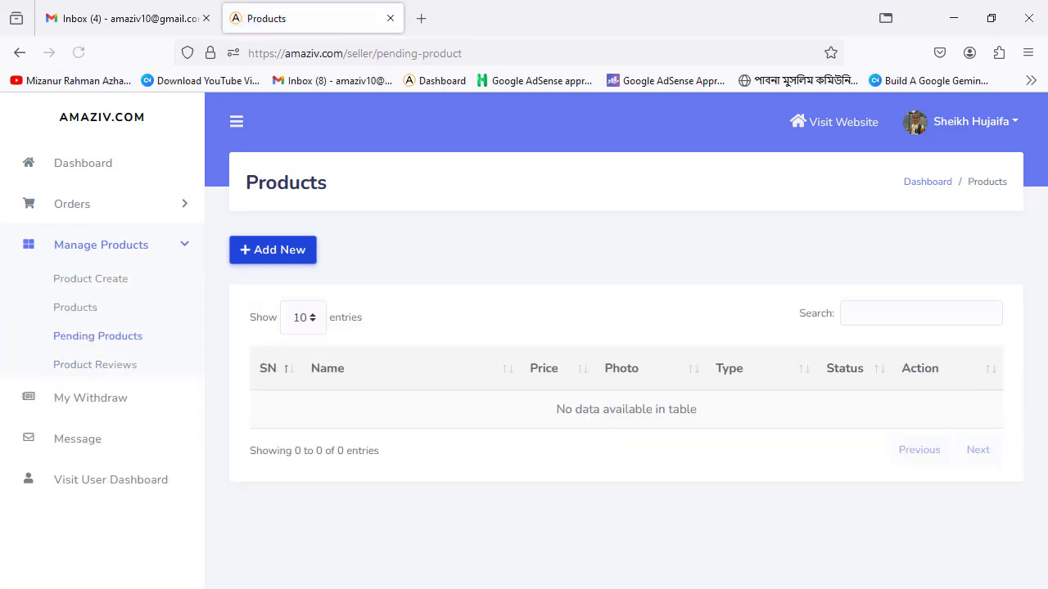
left_click(62, 311)
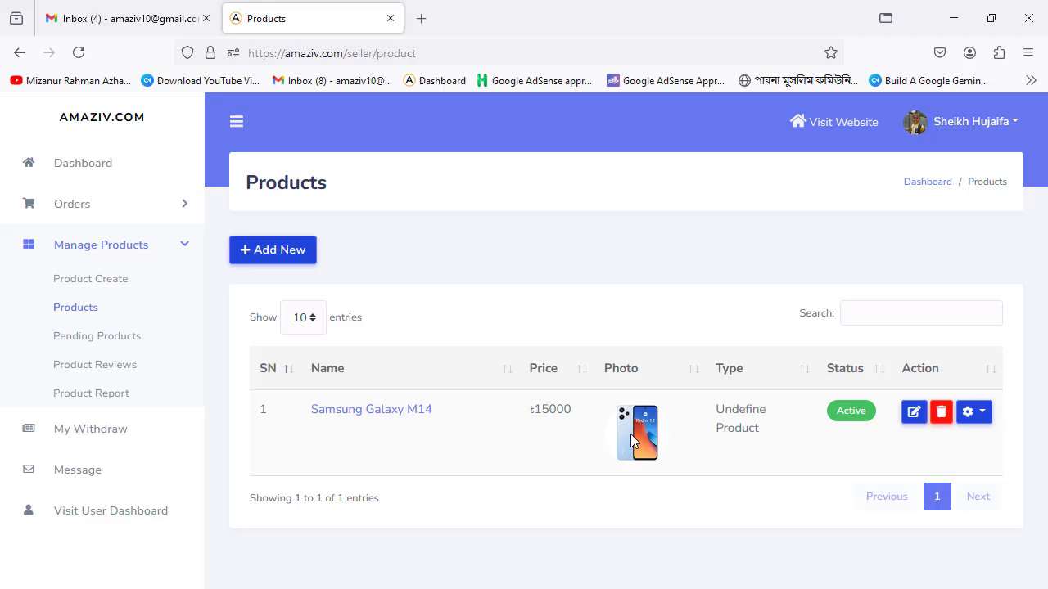
left_click(833, 121)
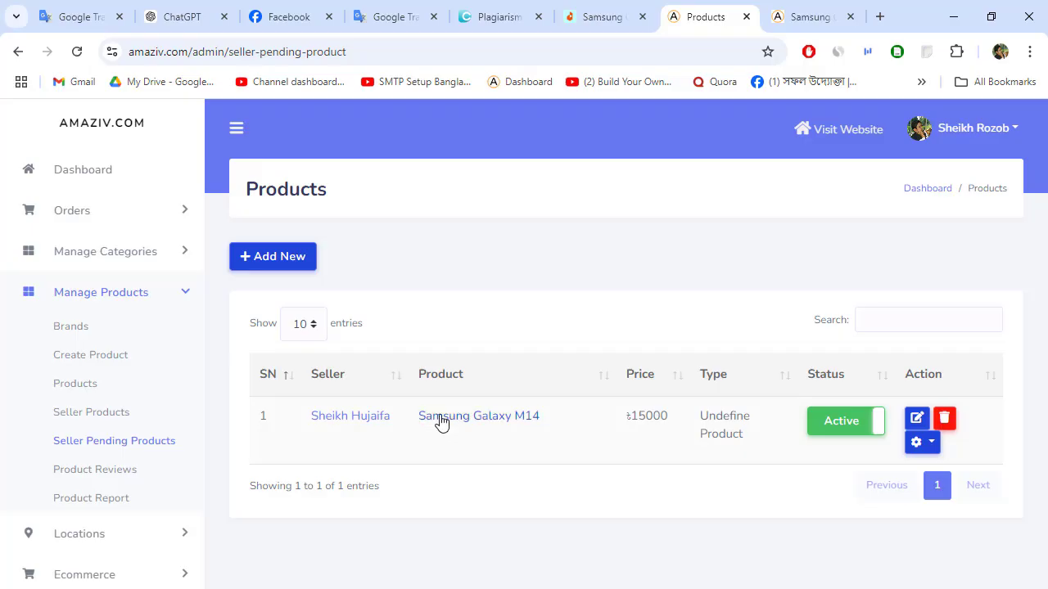
- Copy the Samsung Galaxy M14 product page link and return to the admin pending products tab
right_click(440, 421)
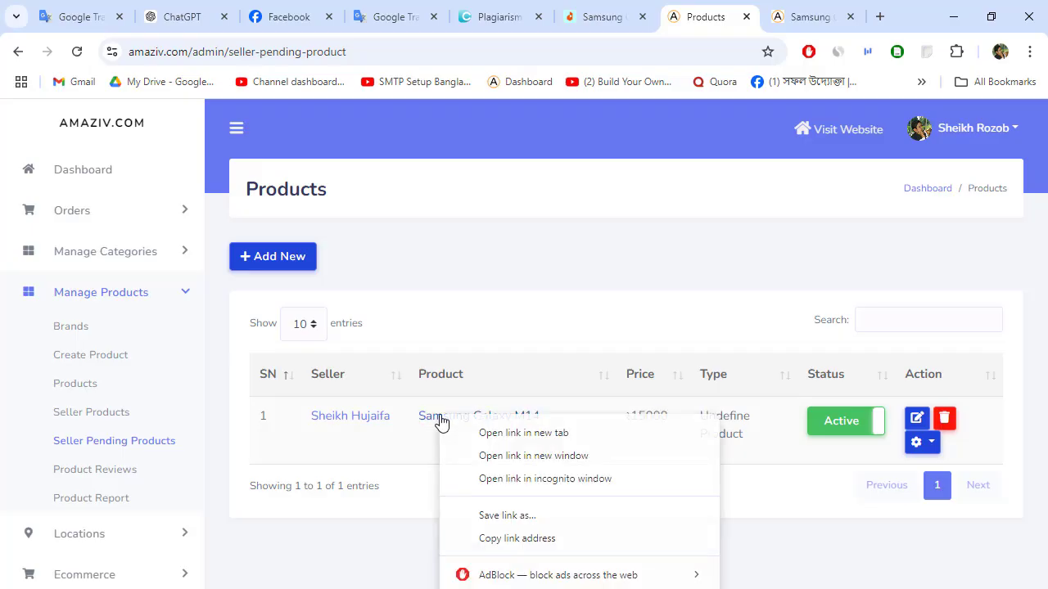
left_click(522, 544)
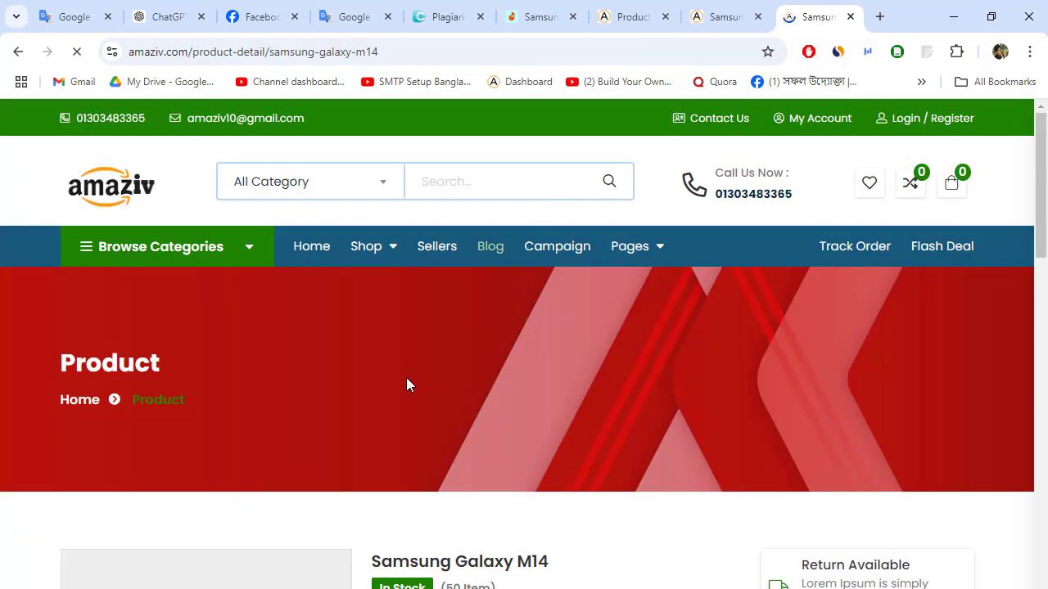
scroll(406, 378, "down", 5)
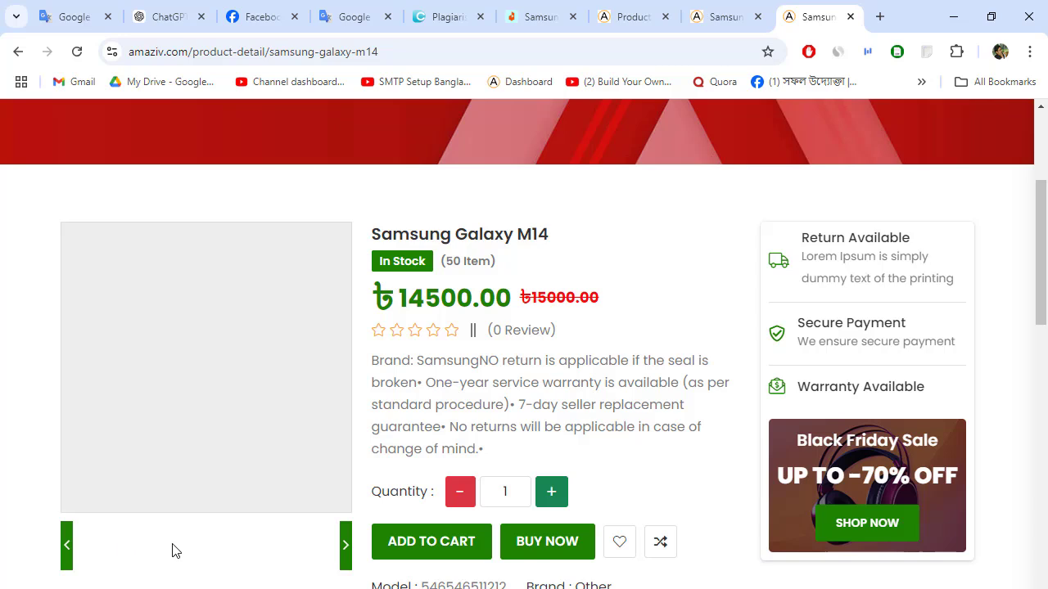
key("ctrl+shift+Tab")
key("ctrl+shift+Tab")
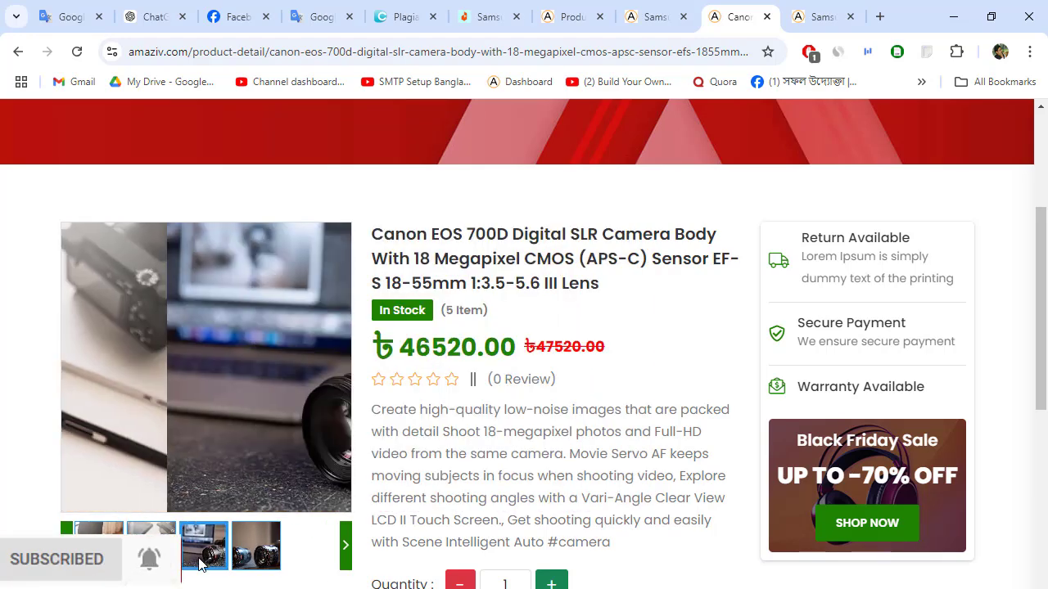
- Upload Redmi-12-Smartphone-4G-64GB.png and Samsung-Galaxy-M14.png to the product's Image Gallery
left_click(572, 16)
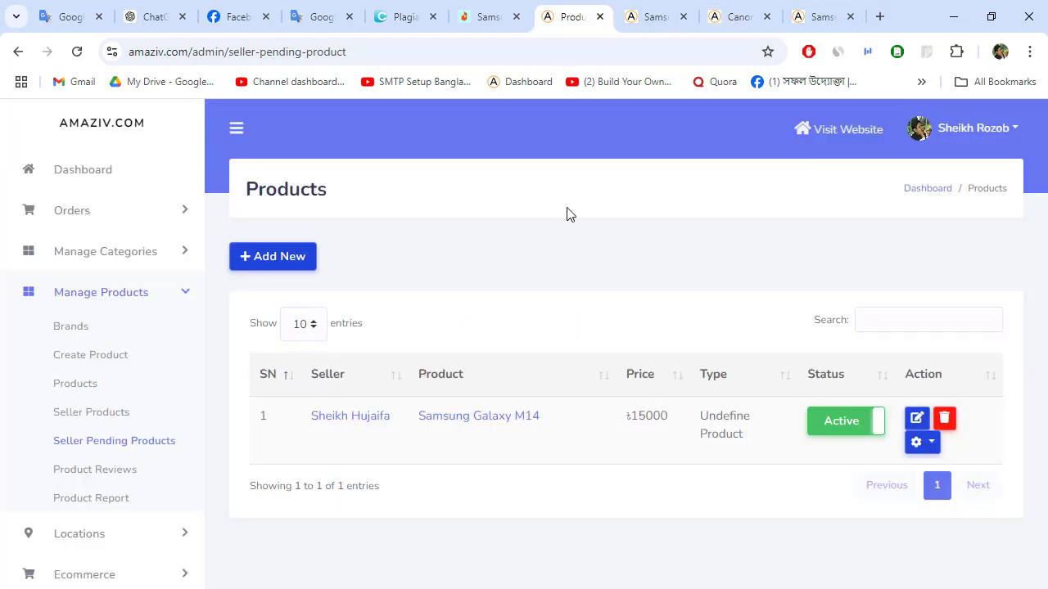
left_click(918, 444)
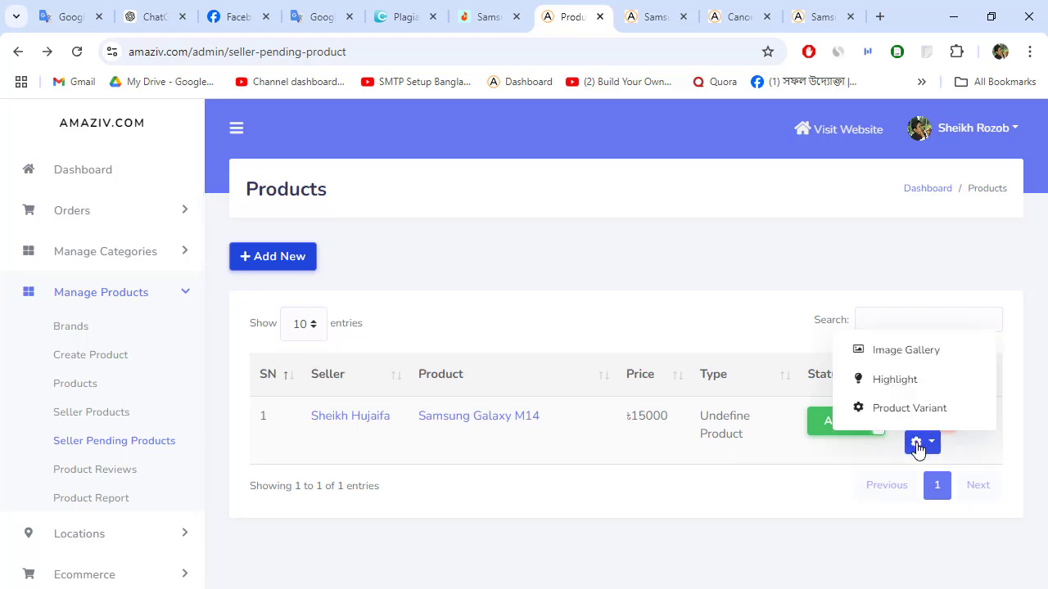
left_click(876, 355)
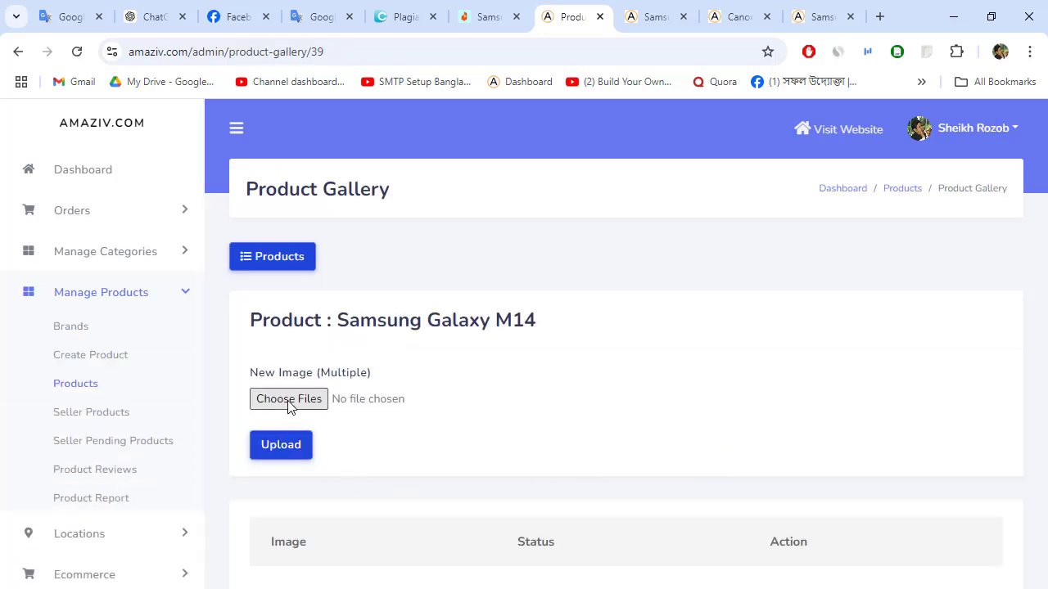
left_click(289, 398)
left_click(369, 396)
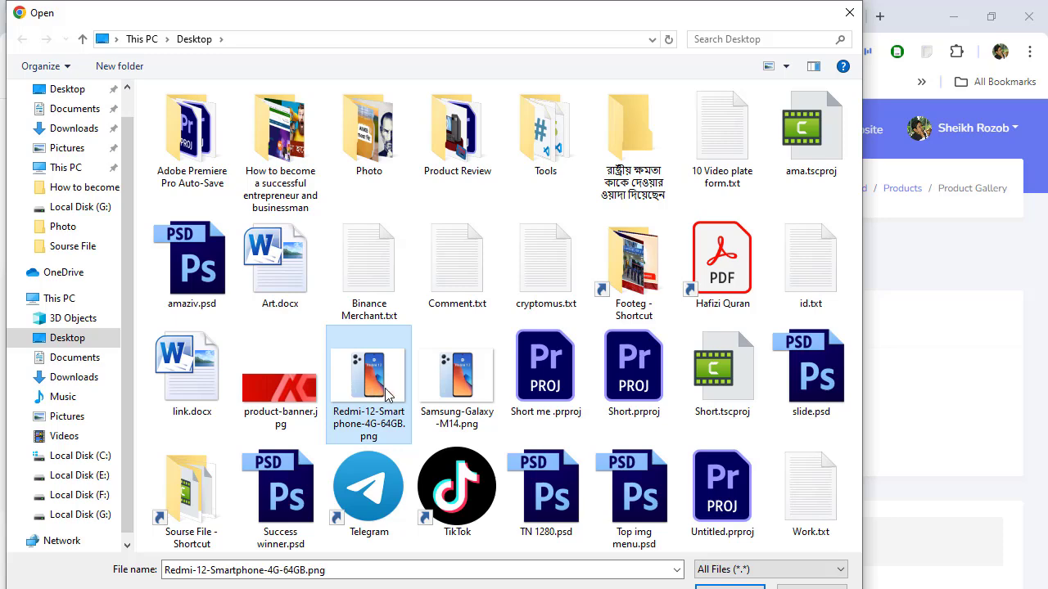
left_click(454, 385, "ctrl")
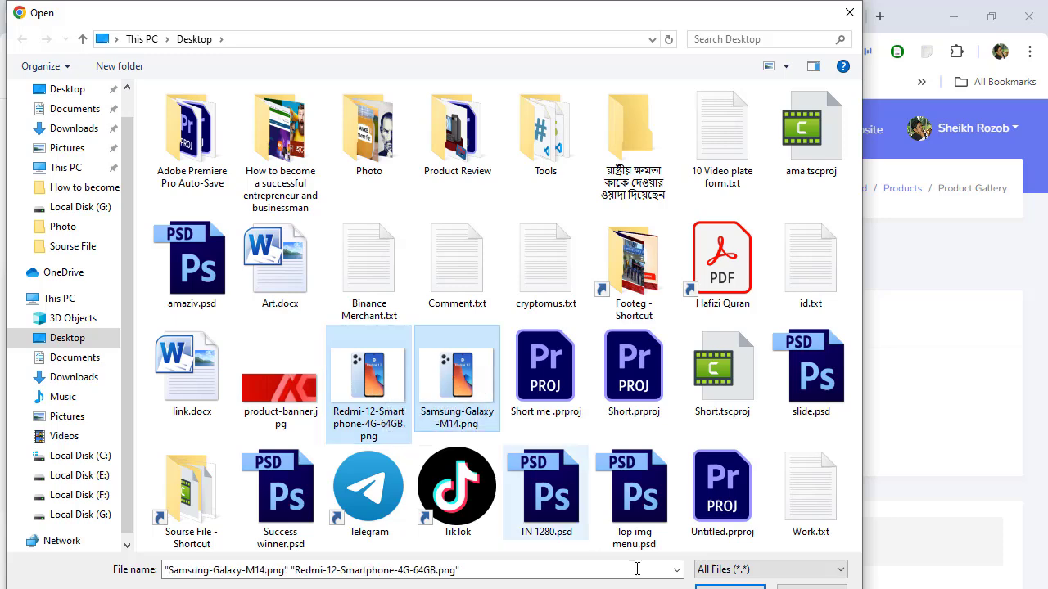
key("Return")
left_click(274, 449)
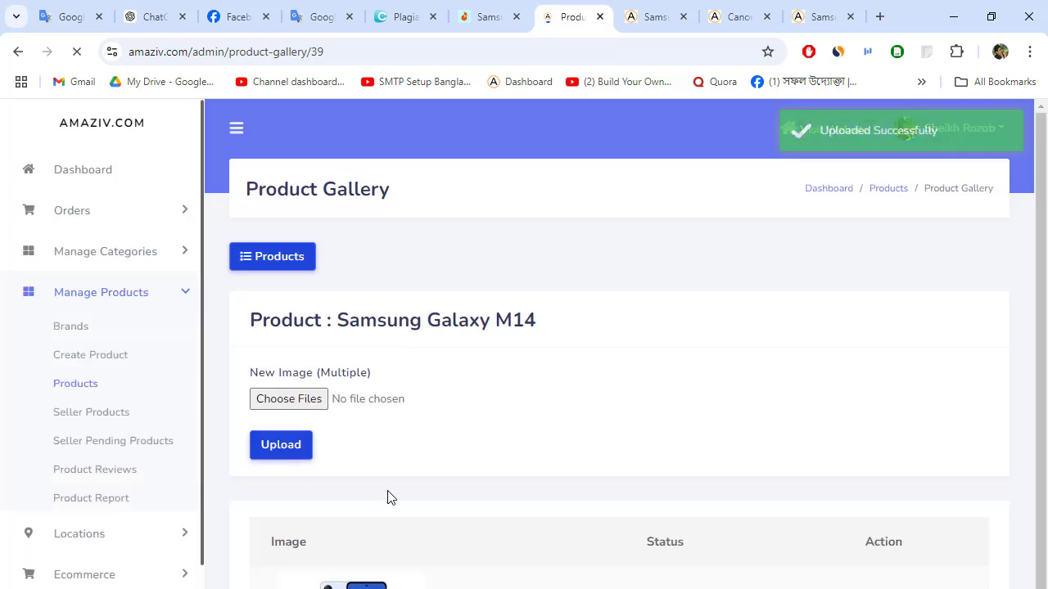
- Reload the Samsung Galaxy M14 product page and check the admin gallery tab
scroll(388, 497, "down", 2)
left_click(760, 14)
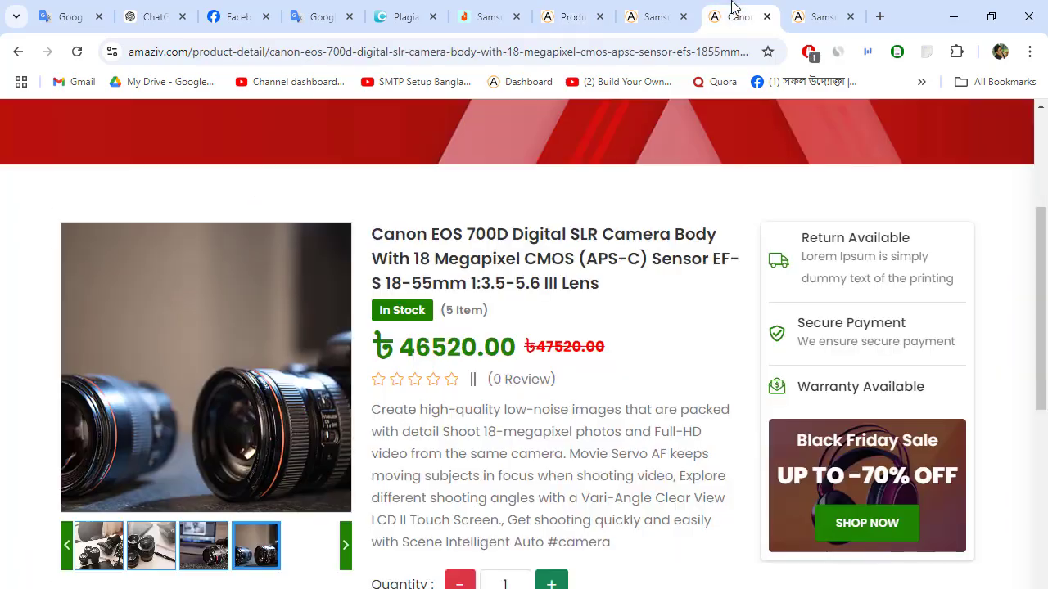
left_click(812, 17)
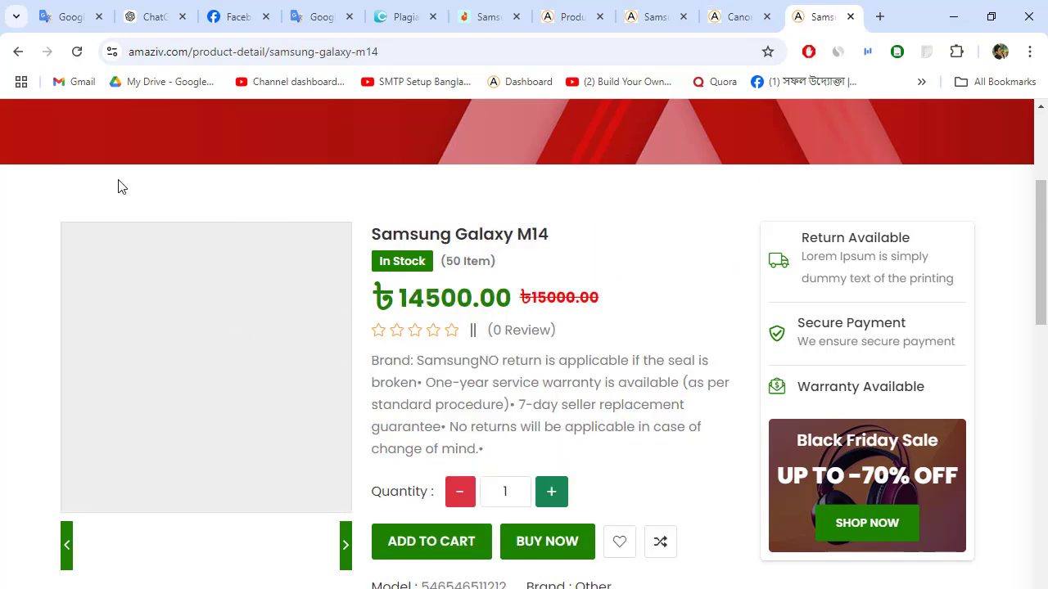
left_click(77, 52)
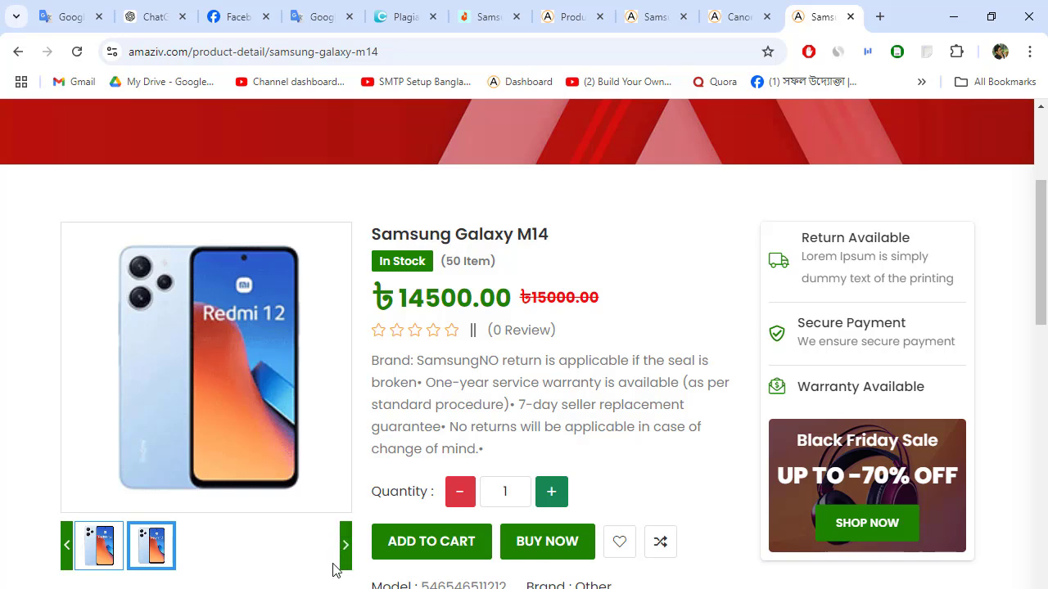
left_click(553, 13)
left_click(98, 292)
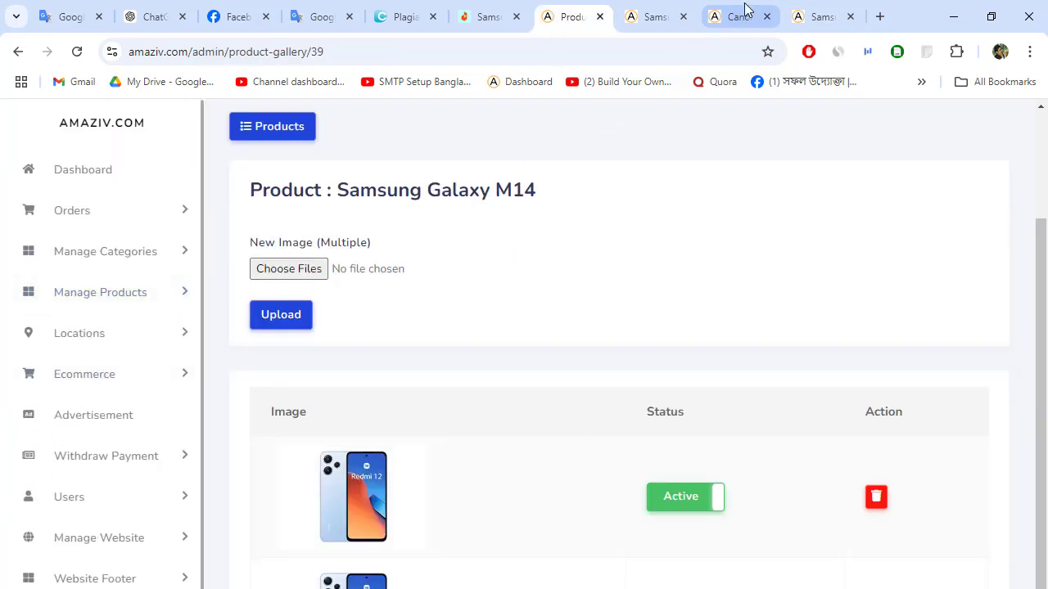
- Paste the copied Samsung Galaxy M14 link into the product tab's address bar
left_click(825, 11)
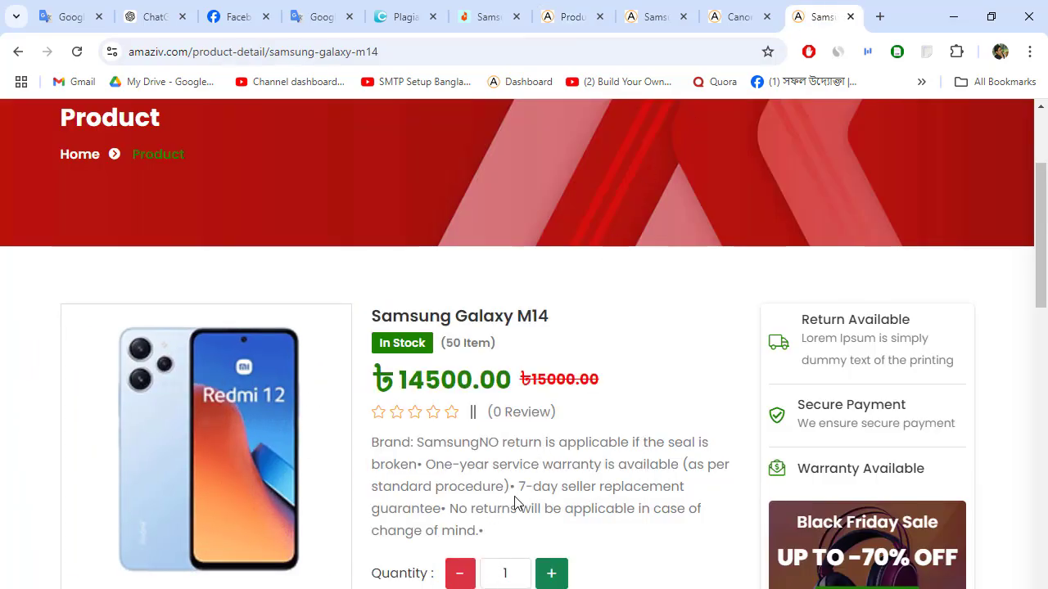
left_click(364, 50)
right_click(366, 52)
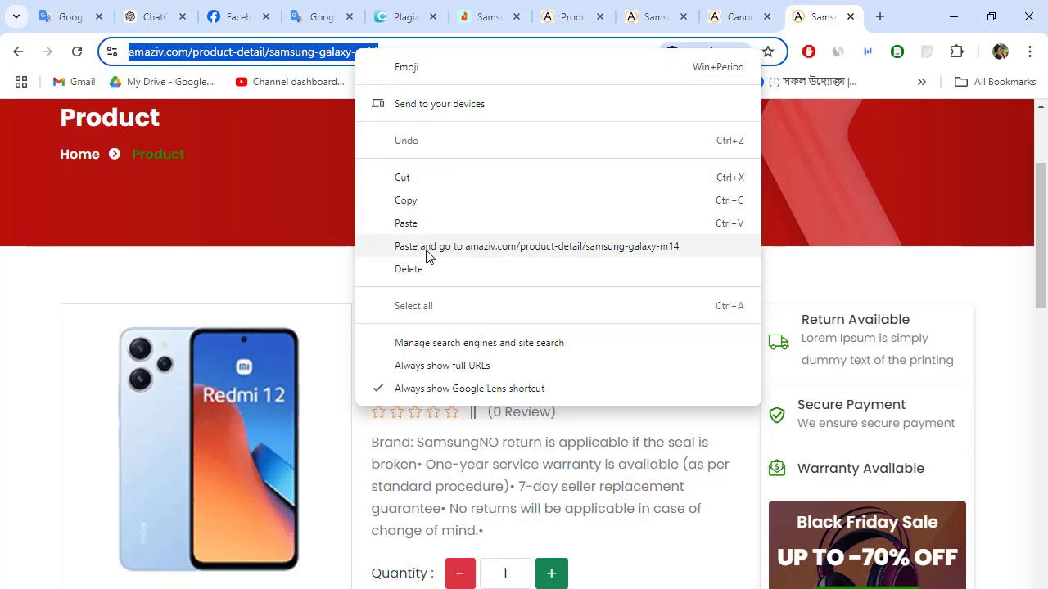
left_click(414, 225)
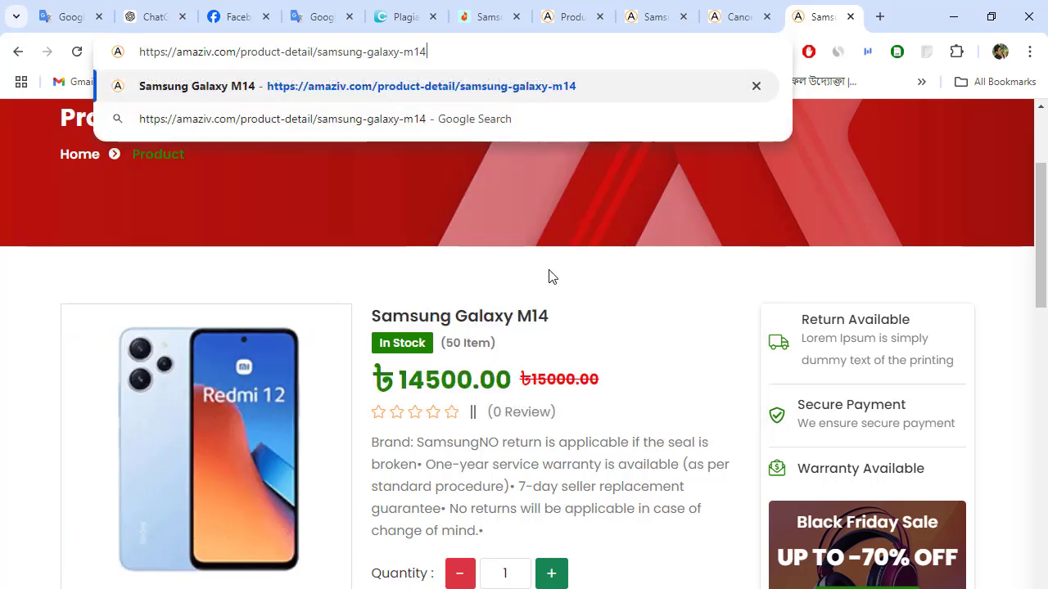